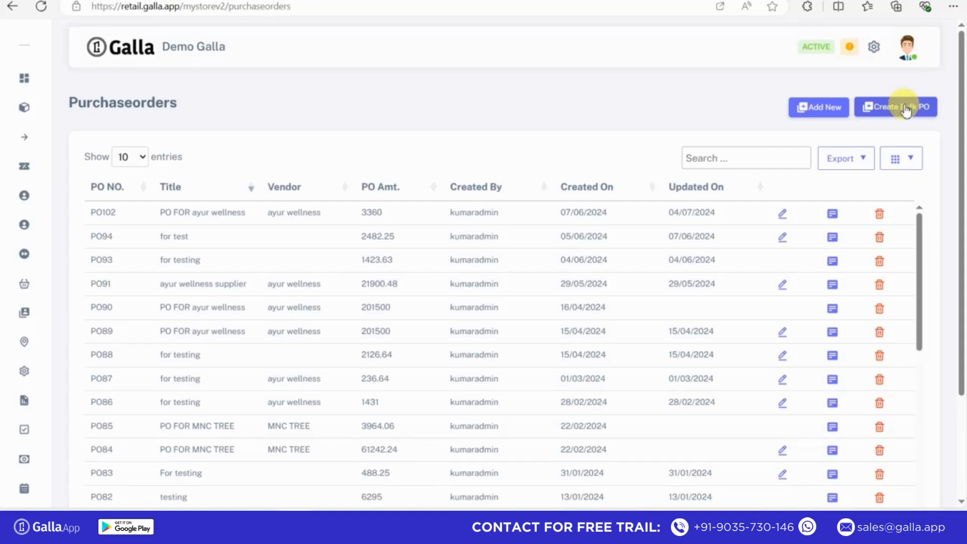
# Step: Start a bulk purchase order with ayur wellness as the supplier and Demo store as the location
pyautogui.click(905, 108)
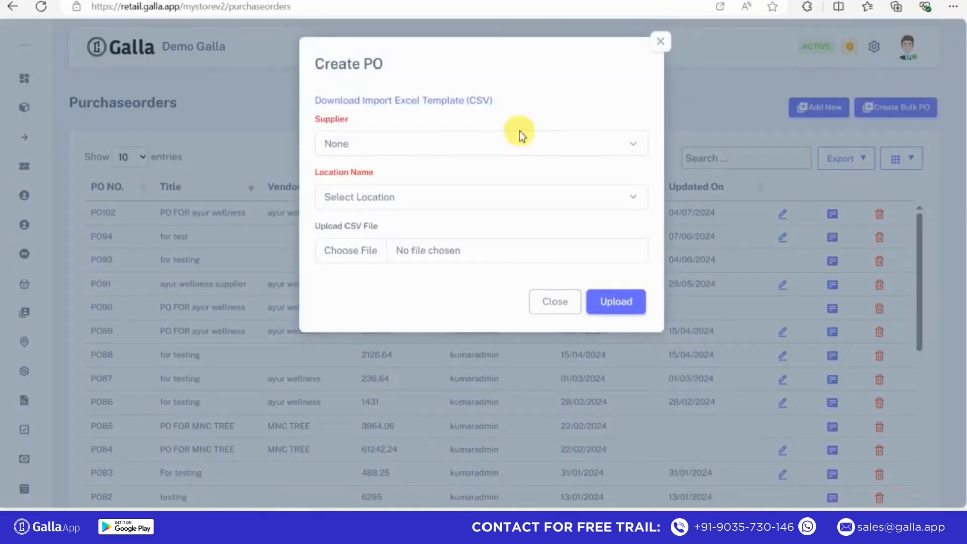
pyautogui.click(390, 140)
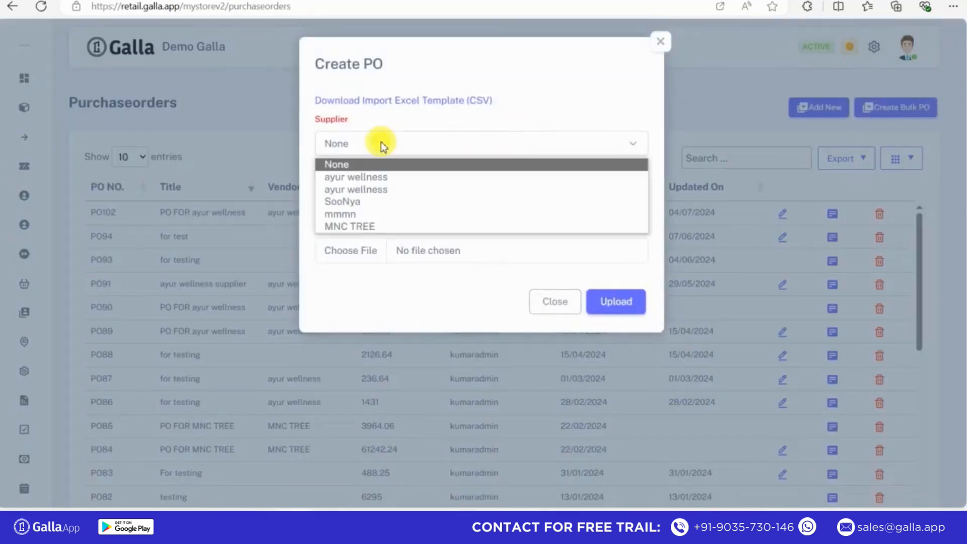
pyautogui.click(354, 190)
pyautogui.click(369, 200)
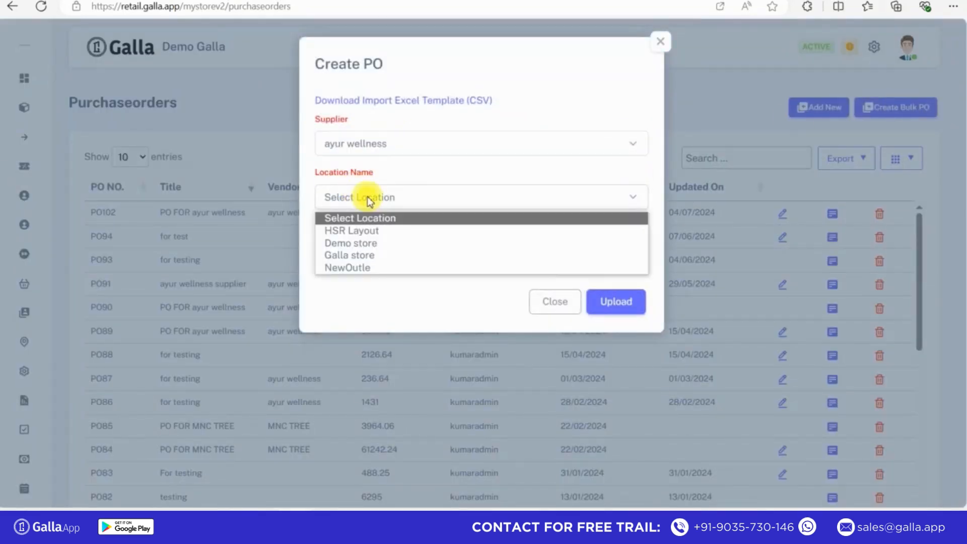
pyautogui.click(348, 244)
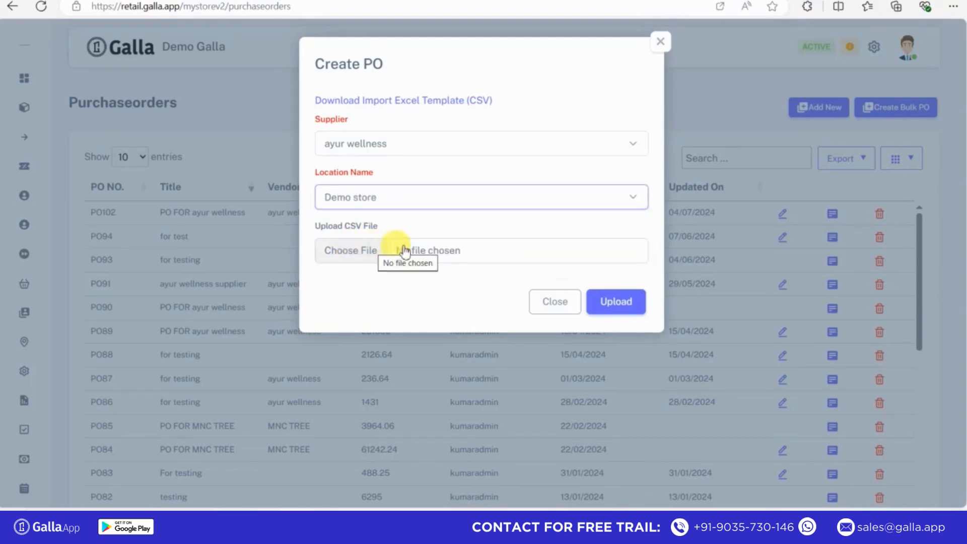
# Step: Attach the po_upload_sample CSV file from the Desktop and upload it to create the bulk purchase order
pyautogui.click(427, 256)
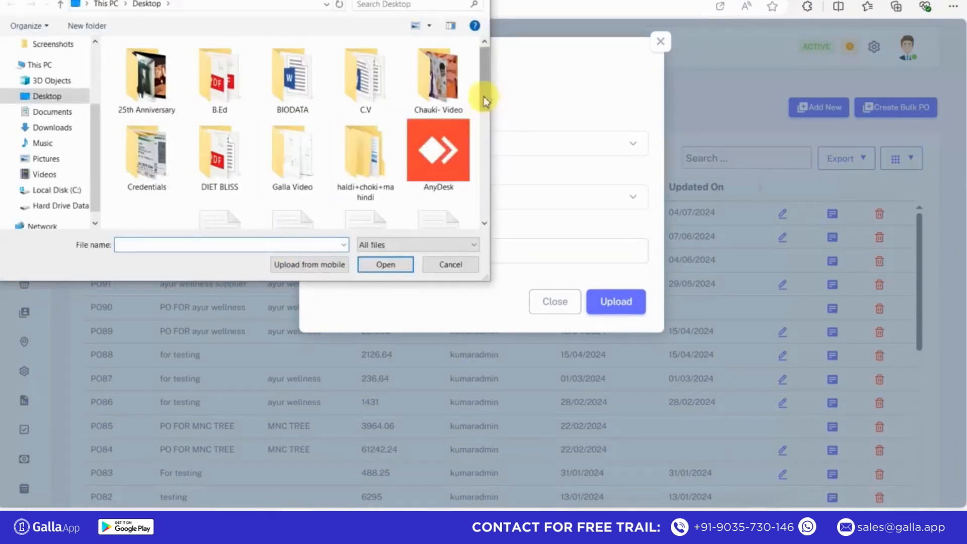
pyautogui.moveTo(485, 101); pyautogui.dragTo(488, 189)
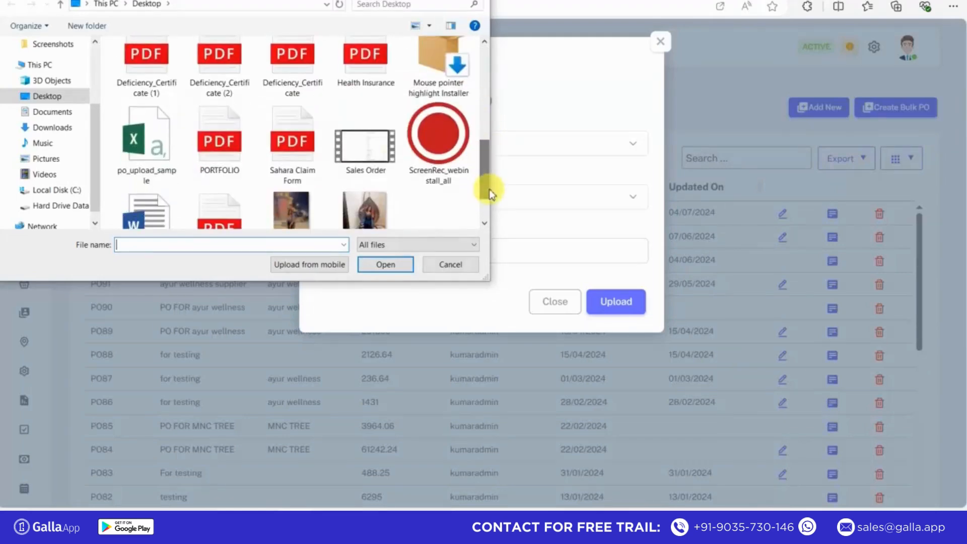
pyautogui.click(122, 157)
pyautogui.click(395, 264)
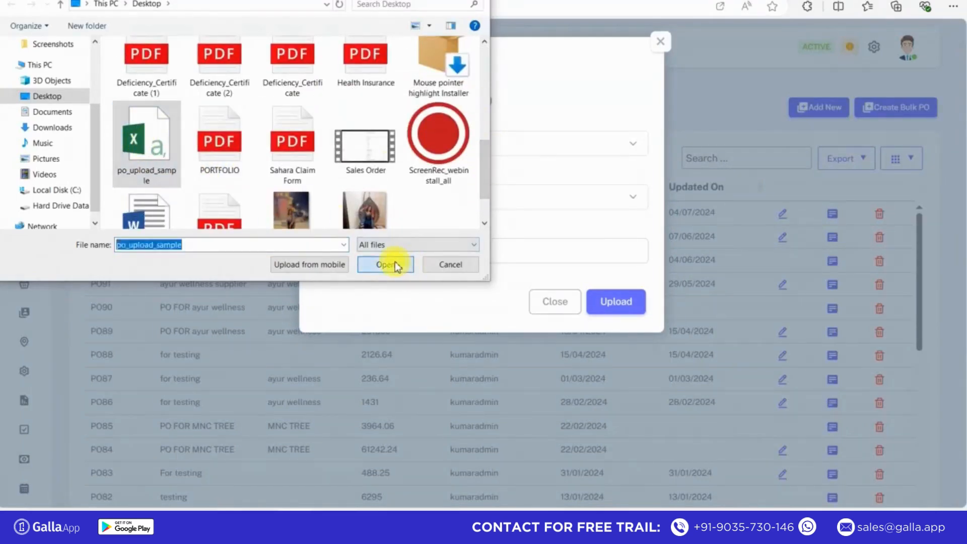
pyautogui.click(620, 310)
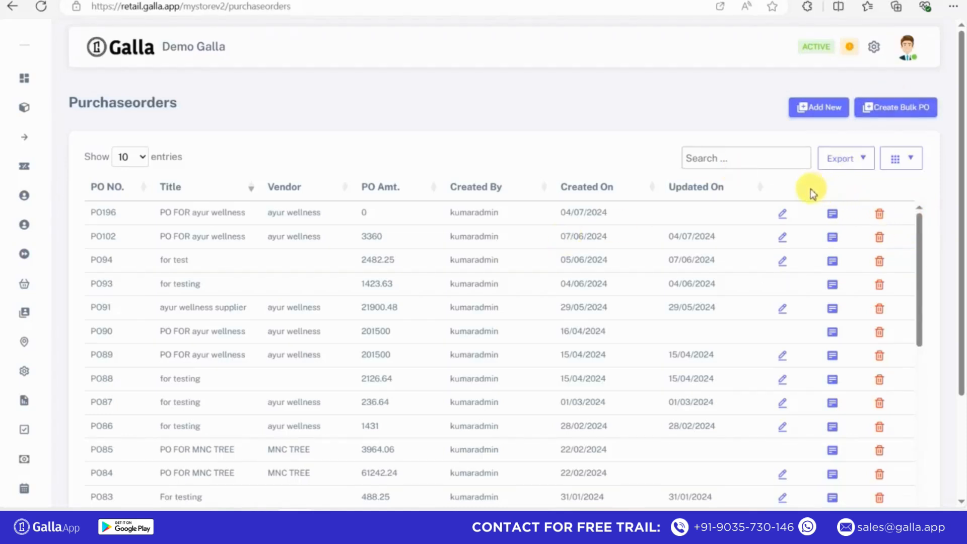
# Step: Start a new single purchase order with the subject "Quotation for abc company" and ayur wellness as the vendor
pyautogui.click(818, 108)
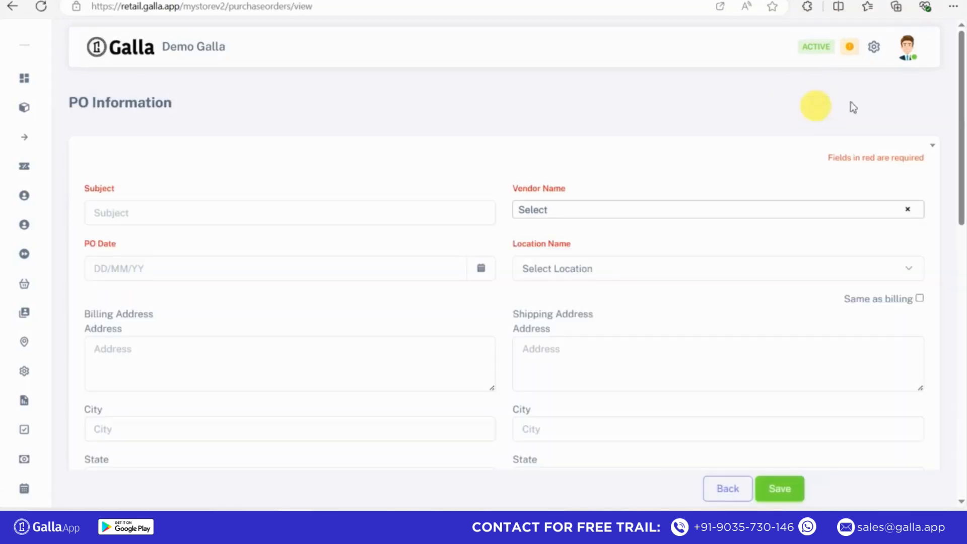
pyautogui.scroll(-10, 958, 96)
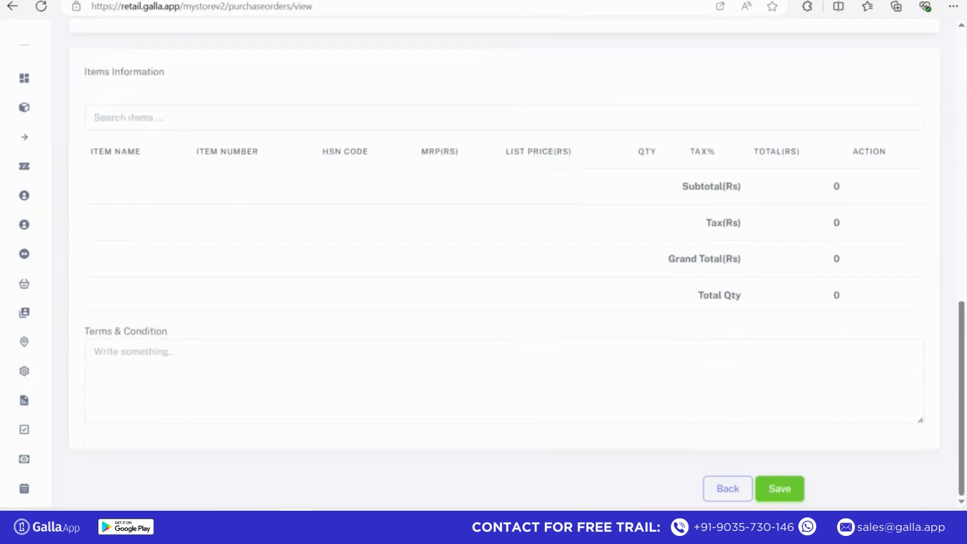
pyautogui.scroll(10, 958, 96)
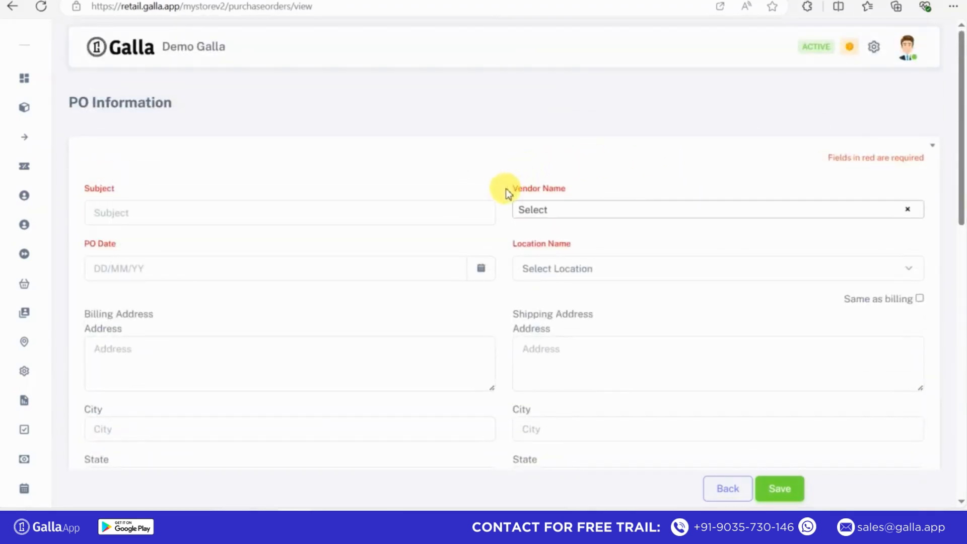
pyautogui.click(361, 214)
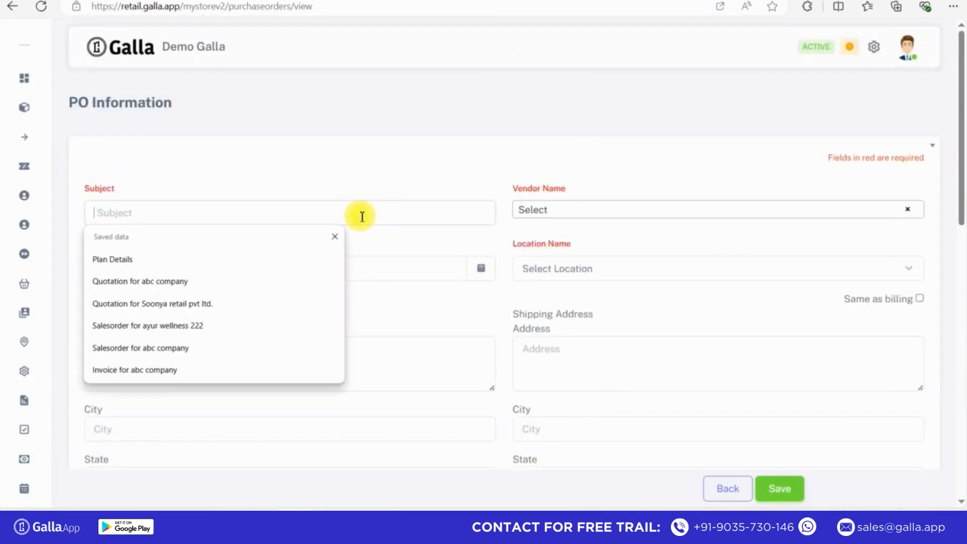
pyautogui.click(141, 283)
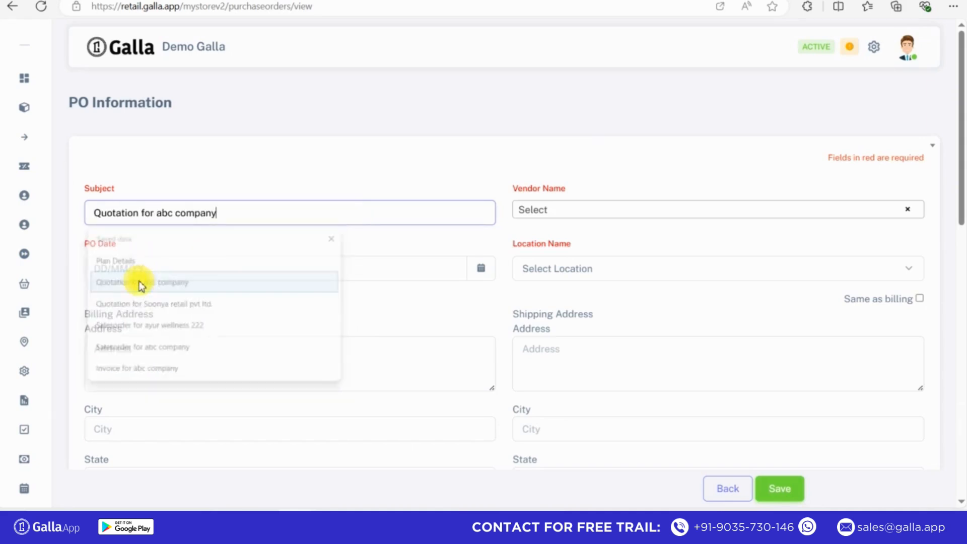
pyautogui.click(587, 216)
pyautogui.click(548, 298)
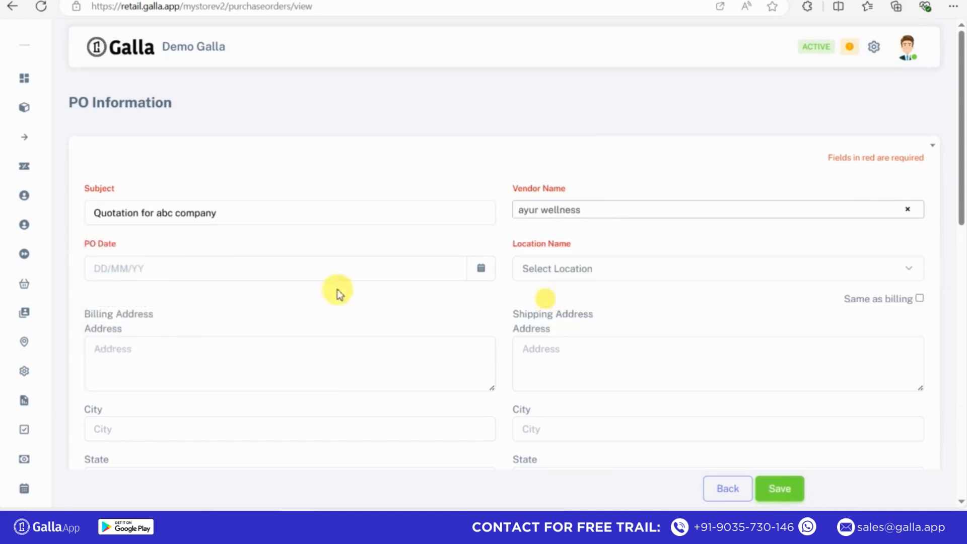
# Step: Set the PO date to 30/11/2024 and the location to Demo store
pyautogui.click(329, 273)
pyautogui.click(164, 348)
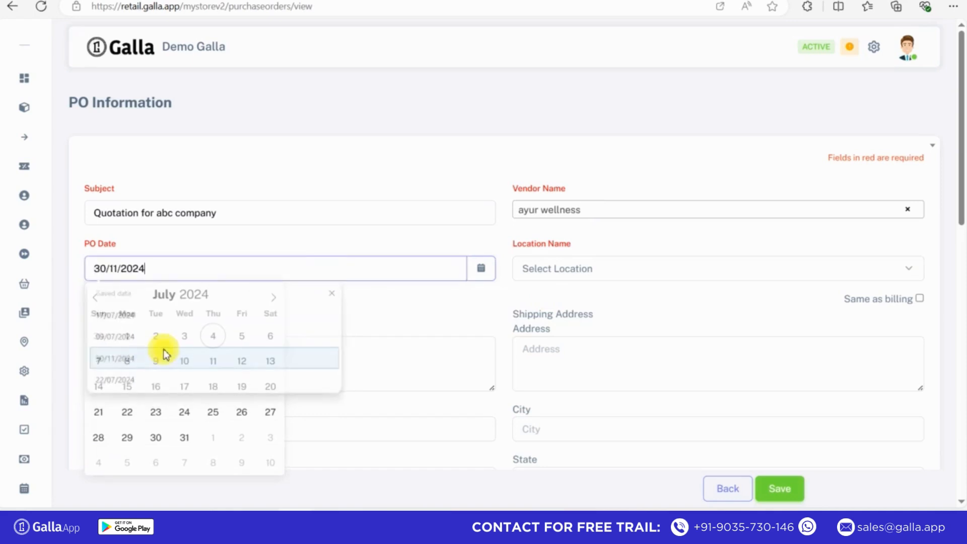
pyautogui.click(574, 272)
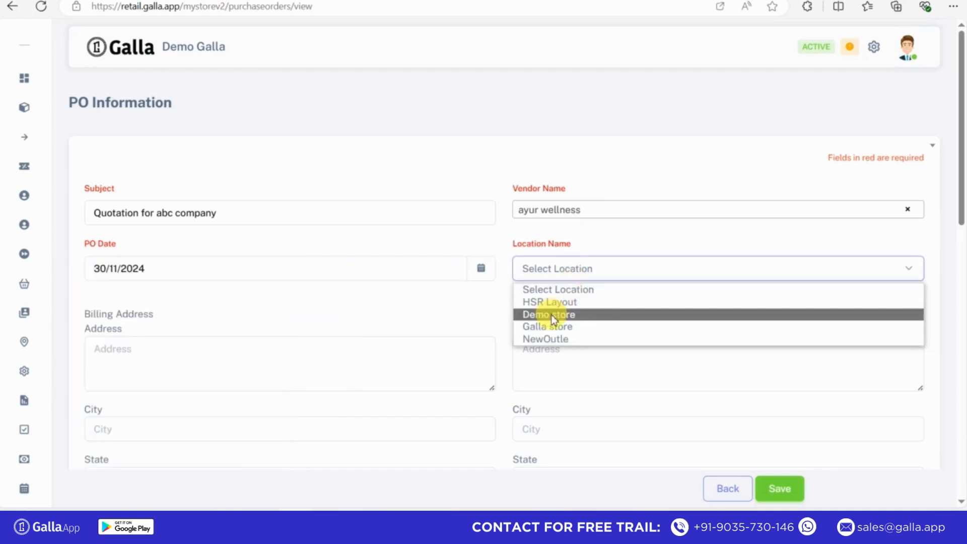
pyautogui.click(551, 313)
pyautogui.click(358, 375)
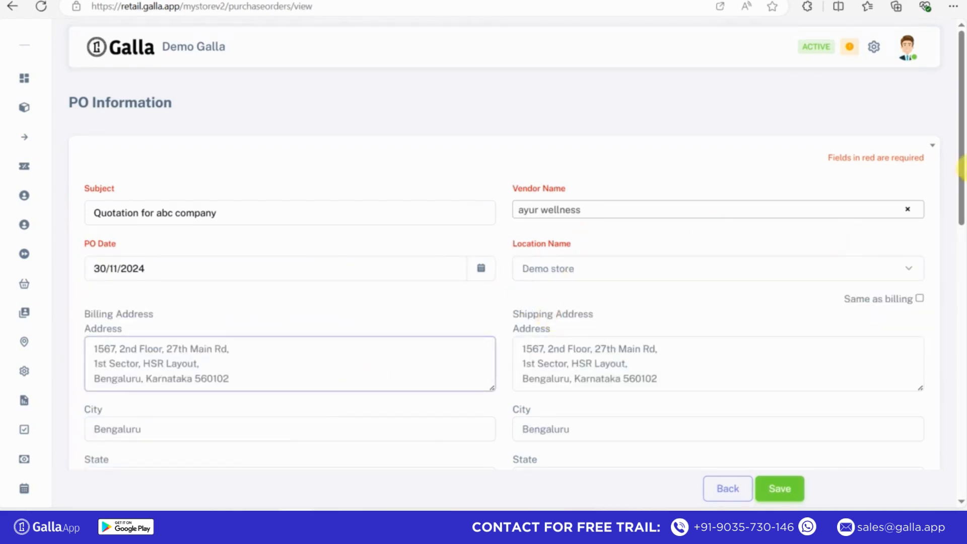
# Step: Enter India as the country in both the billing and the shipping address
pyautogui.scroll(-7, 960, 172)
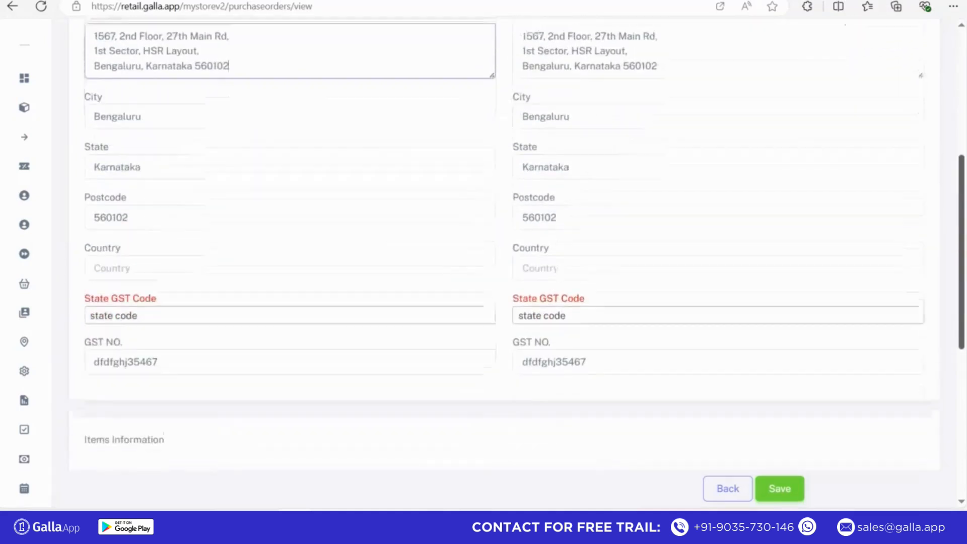
pyautogui.click(440, 251)
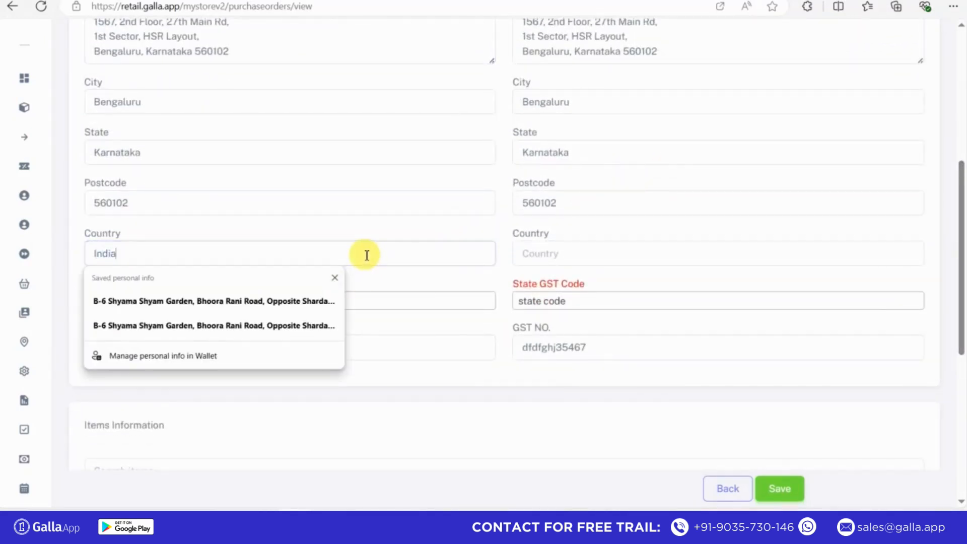
pyautogui.click(550, 253)
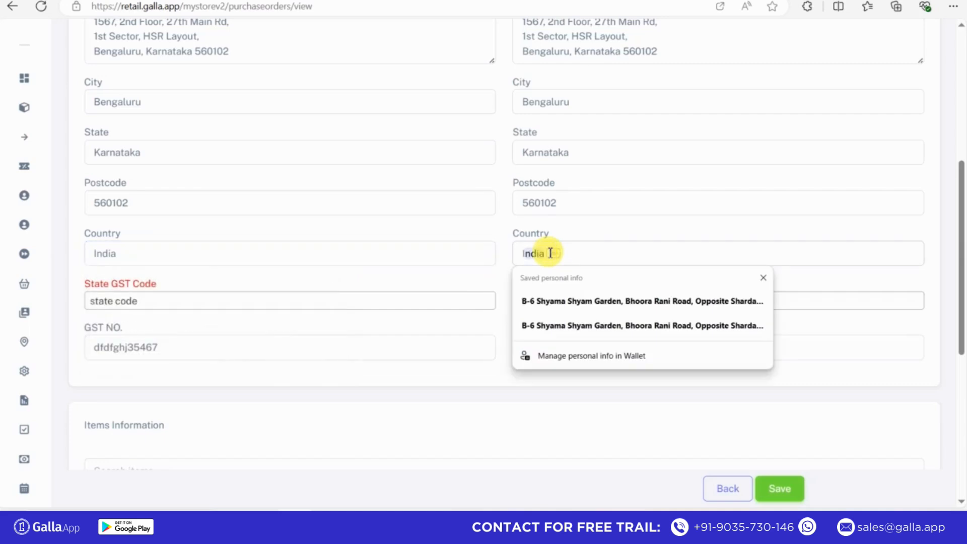
pyautogui.click(194, 352)
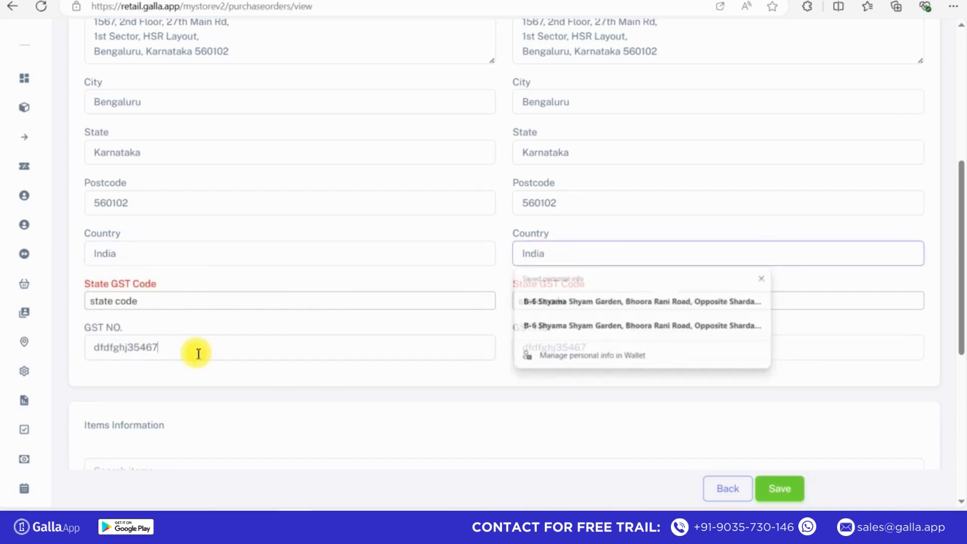
# Step: Set the state GST code to 01-JAMMU AND KASHMIR for billing and 03-PUNJAB for shipping
pyautogui.click(305, 305)
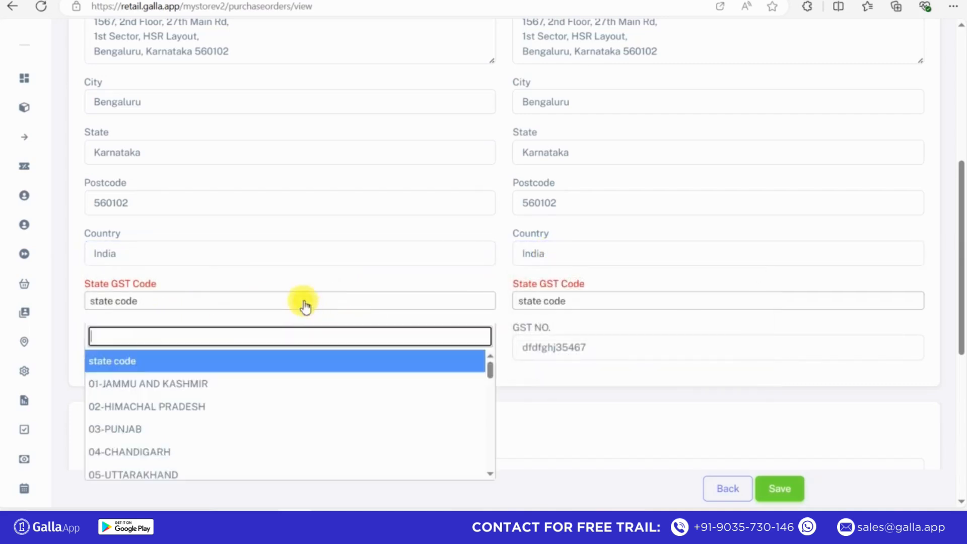
pyautogui.click(183, 384)
pyautogui.click(616, 305)
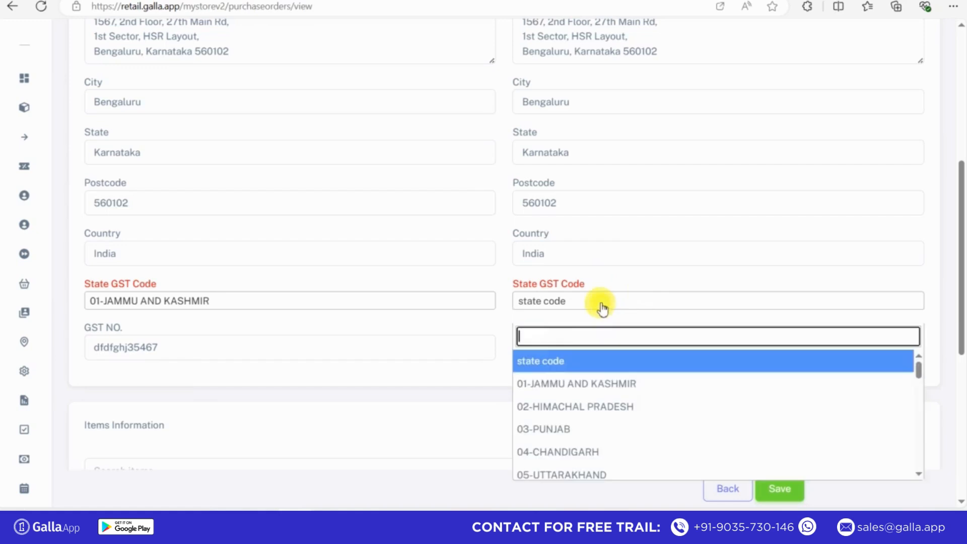
pyautogui.click(535, 425)
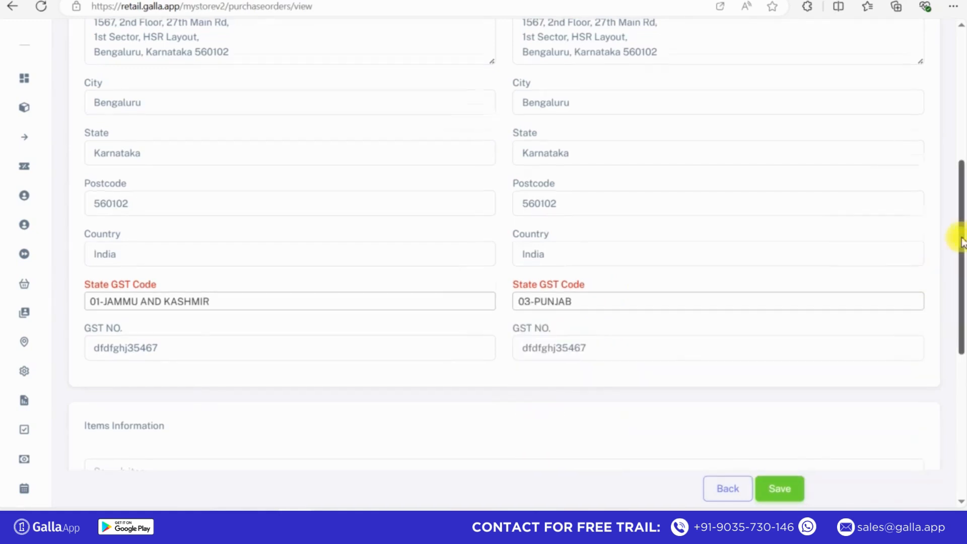
# Step: Search the items for "flour" and add 24 Mantra Organic Bajra Flour 500g to the purchase order
pyautogui.scroll(-5, 959, 237)
pyautogui.moveTo(963, 352); pyautogui.dragTo(962, 305)
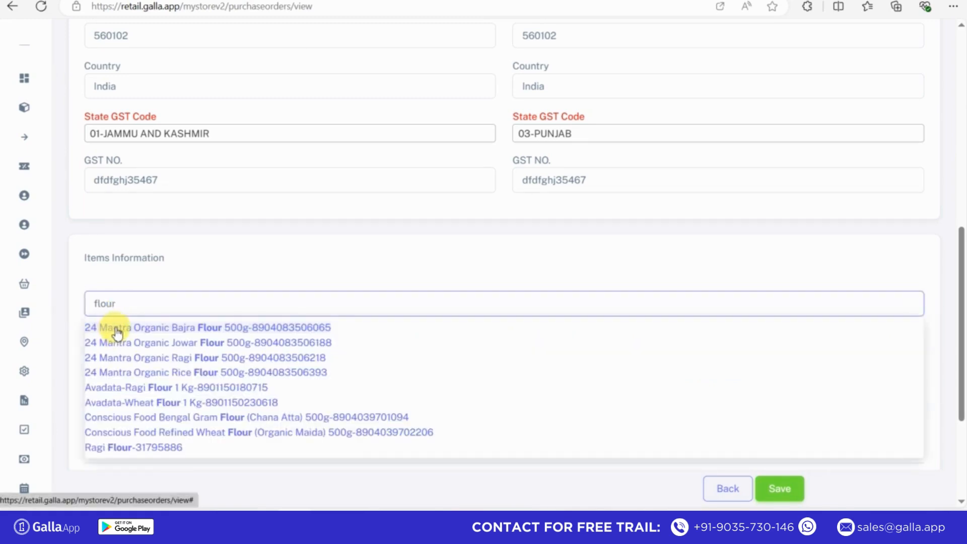
pyautogui.click(117, 328)
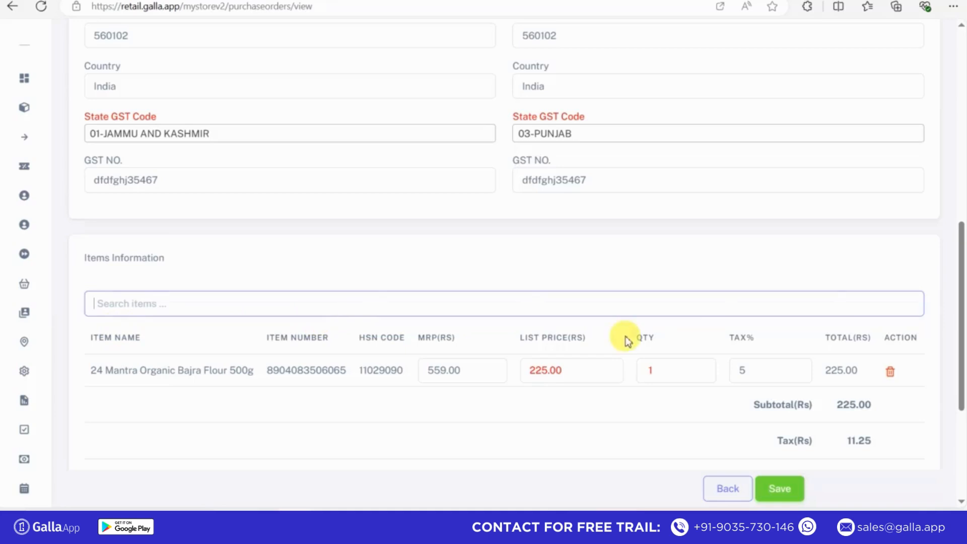
# Step: Check the flour item's tax, list price and the terms and conditions field, and save the purchase order
pyautogui.moveTo(958, 250); pyautogui.dragTo(961, 274)
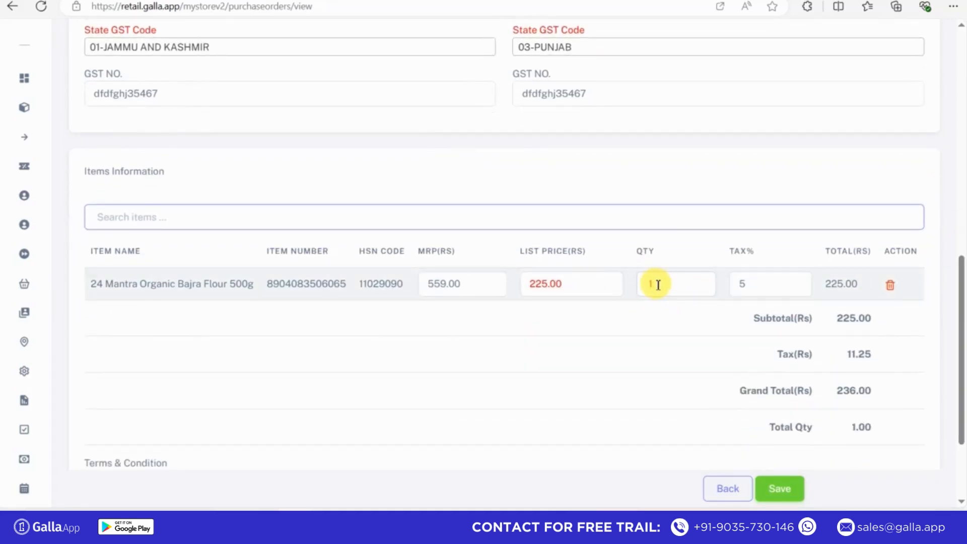
pyautogui.click(758, 283)
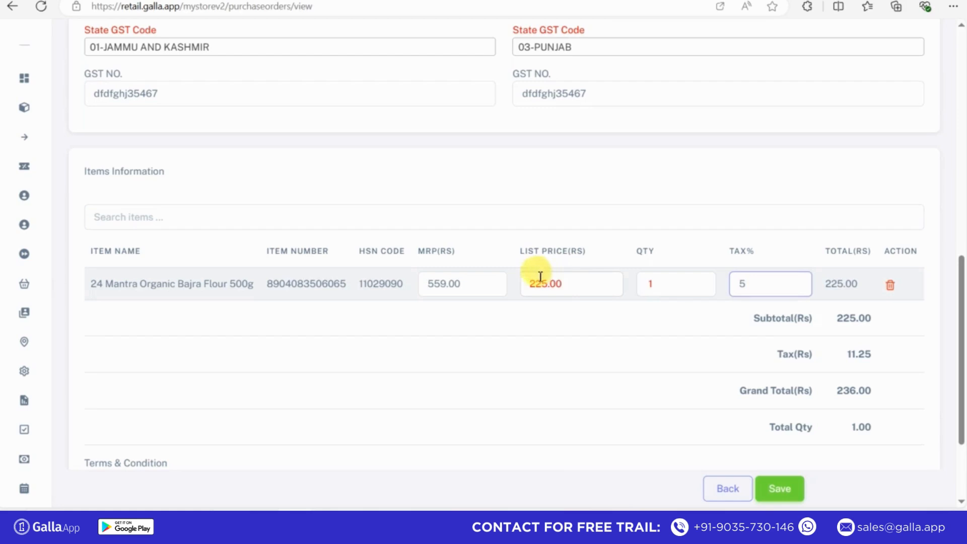
pyautogui.click(560, 285)
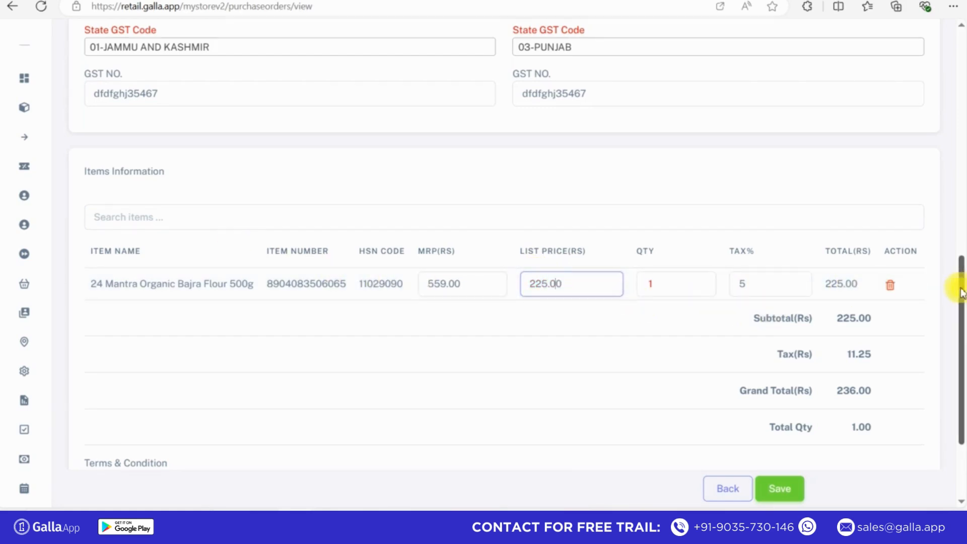
pyautogui.scroll(-3, 960, 290)
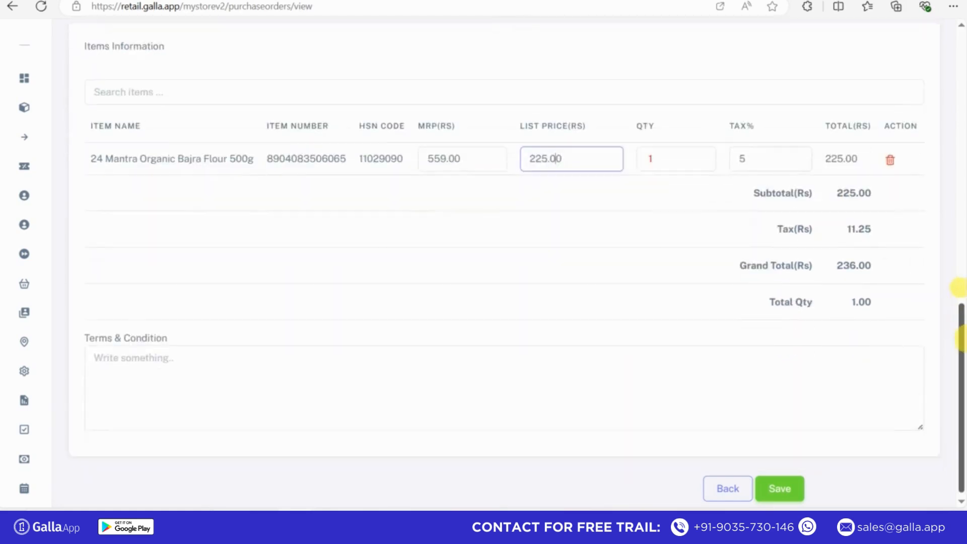
pyautogui.click(140, 355)
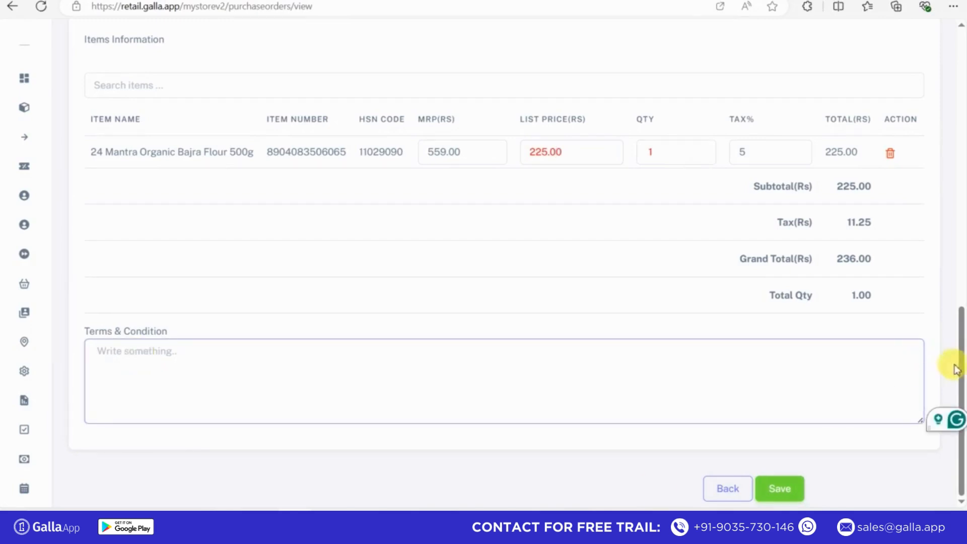
pyautogui.moveTo(958, 327); pyautogui.dragTo(953, 389)
pyautogui.click(784, 490)
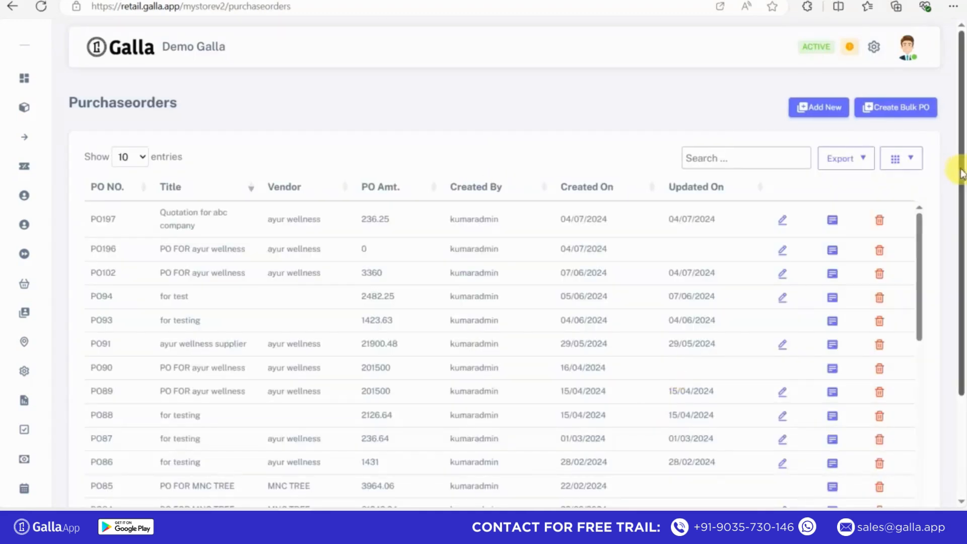
# Step: Export the purchase orders list as a CSV file
pyautogui.moveTo(962, 174); pyautogui.dragTo(962, 177)
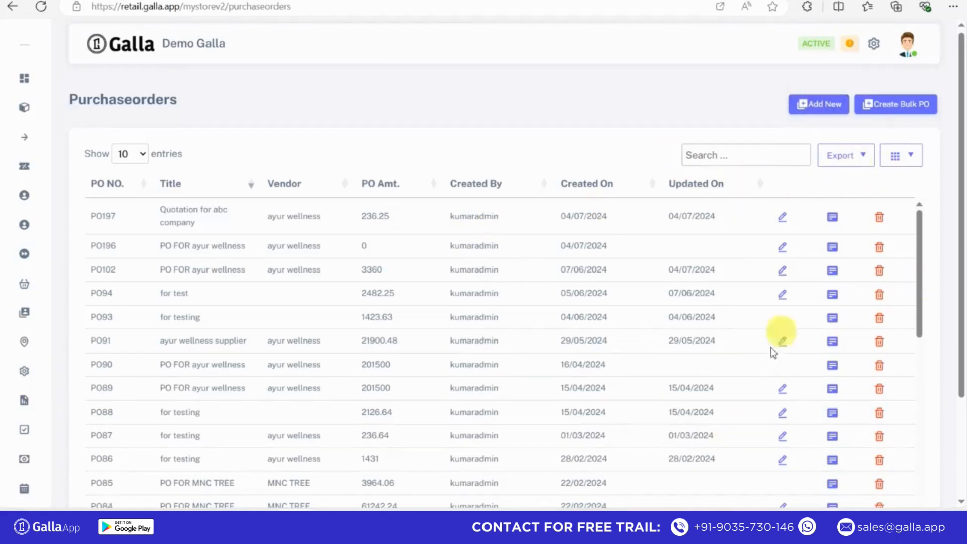
pyautogui.click(841, 159)
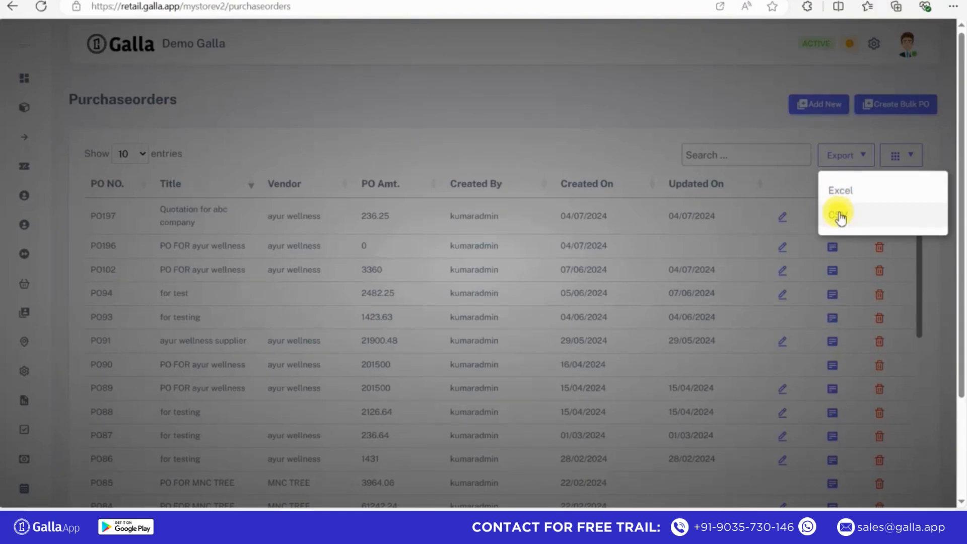
pyautogui.click(840, 217)
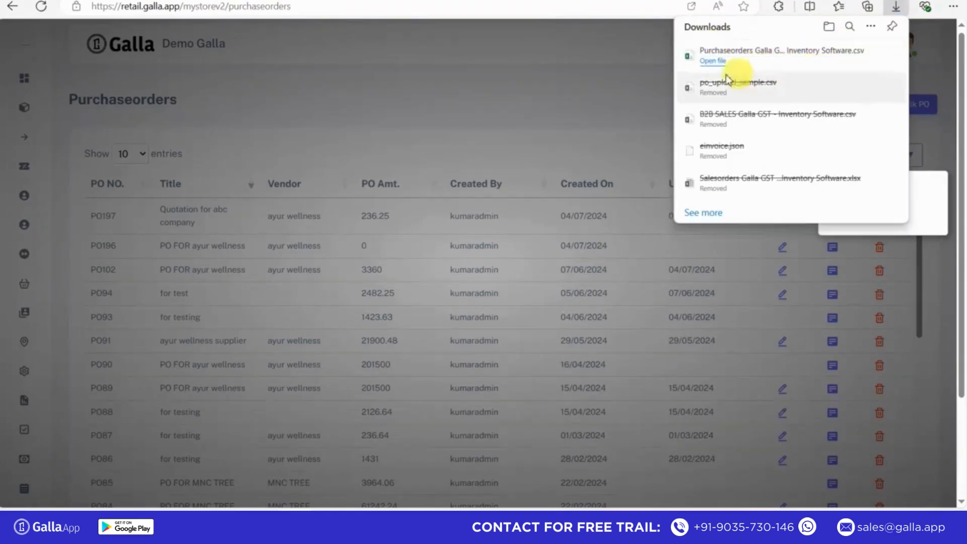
# Step: Delete the purchase order titled "Quotation for abc company" from the purchase orders list and confirm the deletion
pyautogui.click(624, 153)
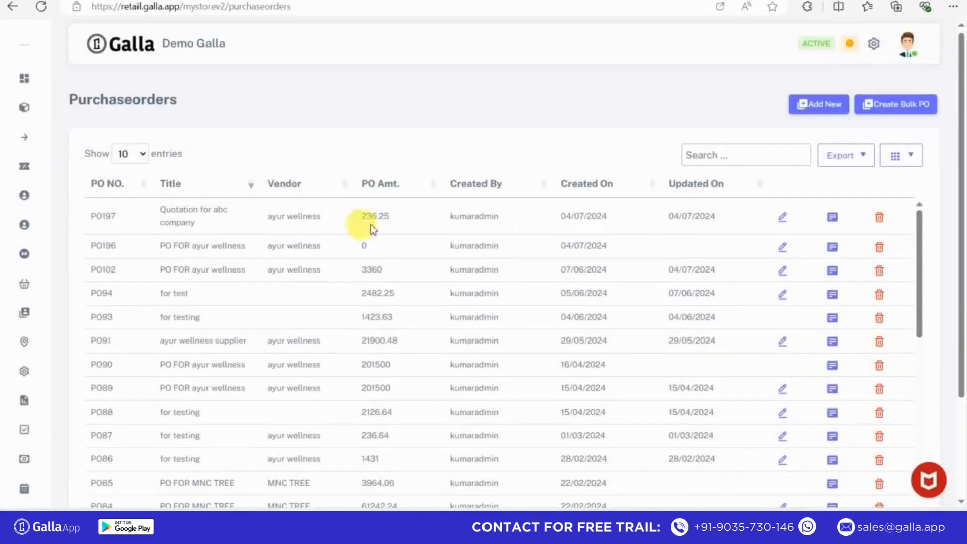
pyautogui.click(880, 218)
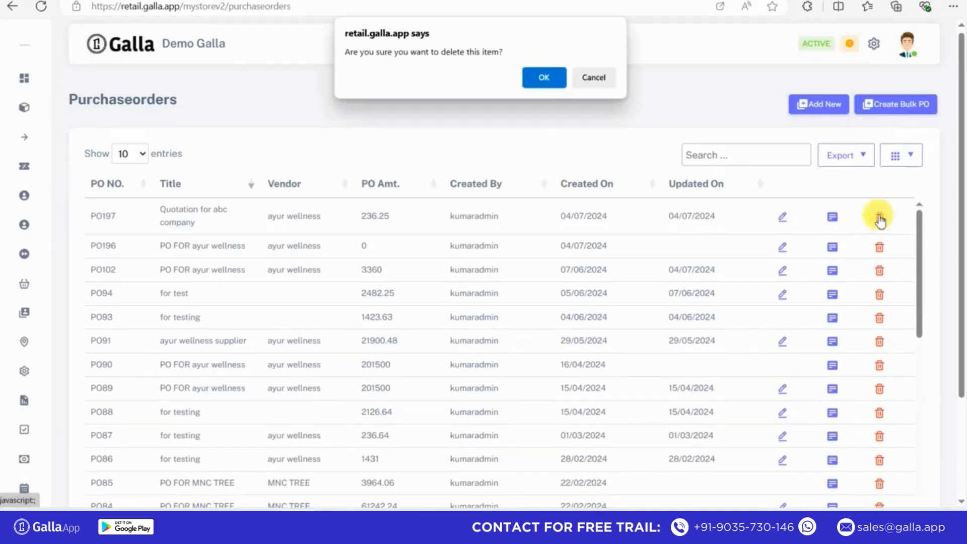
pyautogui.click(541, 80)
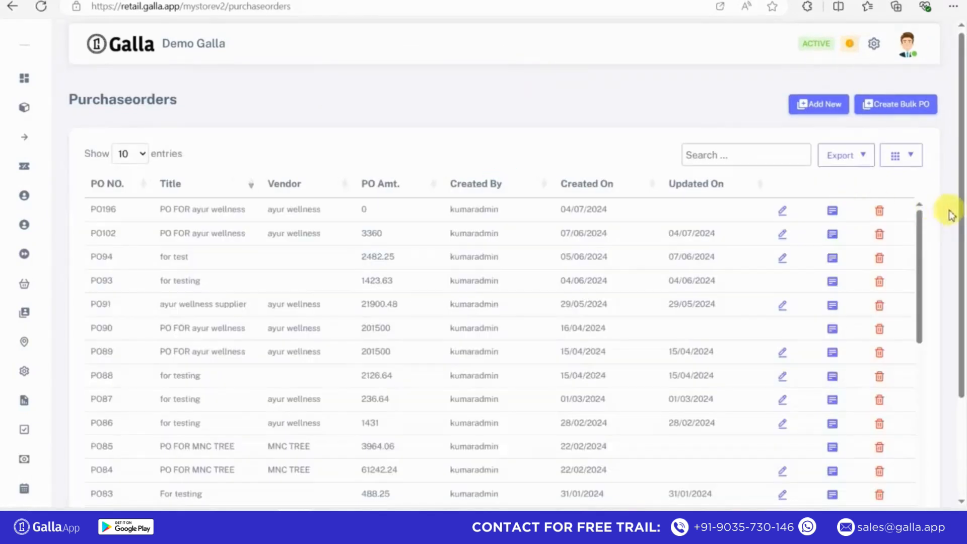
pyautogui.moveTo(921, 215)
pyautogui.mouseDown()
pyautogui.moveTo(921, 231)
pyautogui.moveTo(919, 210)
pyautogui.mouseUp()
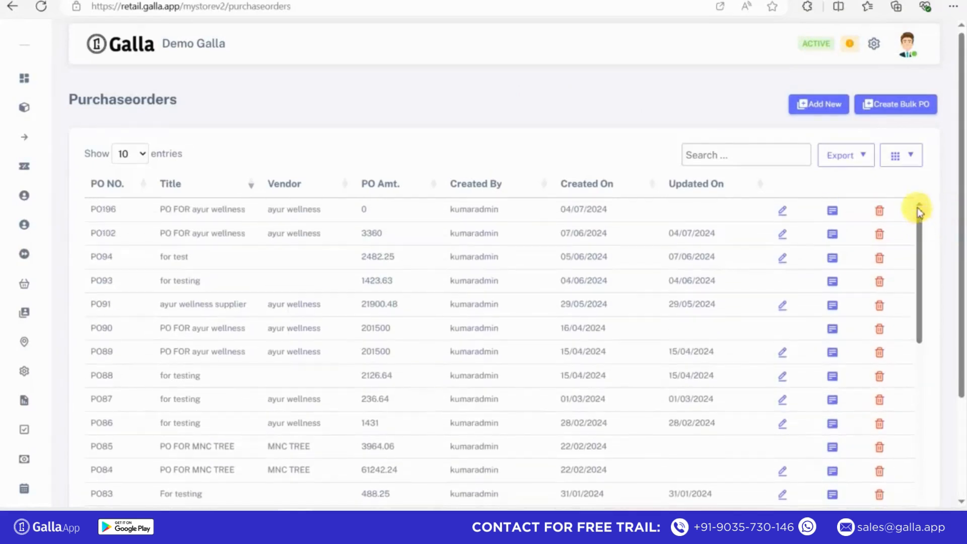
# Step: Try to change the shipping address of the ayur wellness purchase order created on 04/07/2024 and save it, and return to the list
pyautogui.click(783, 210)
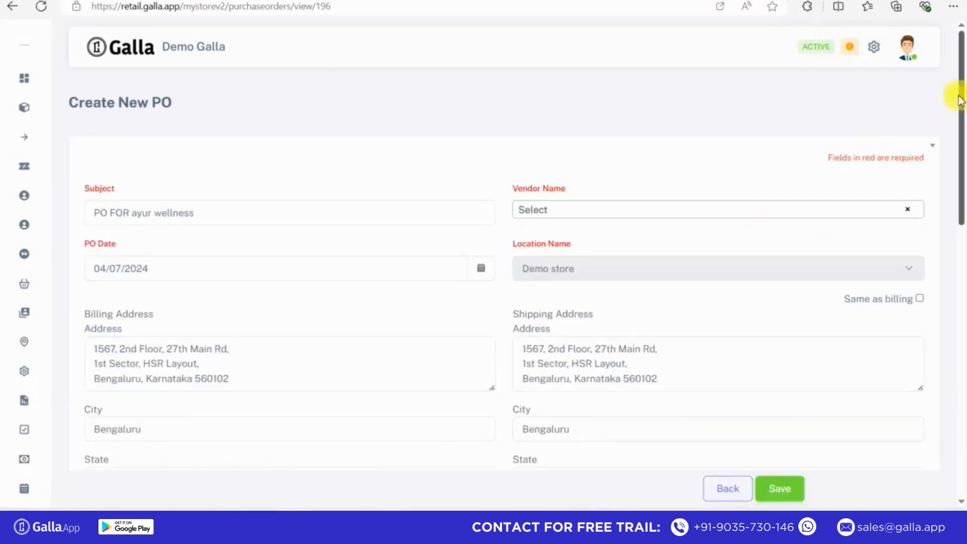
pyautogui.moveTo(960, 101); pyautogui.dragTo(940, 137)
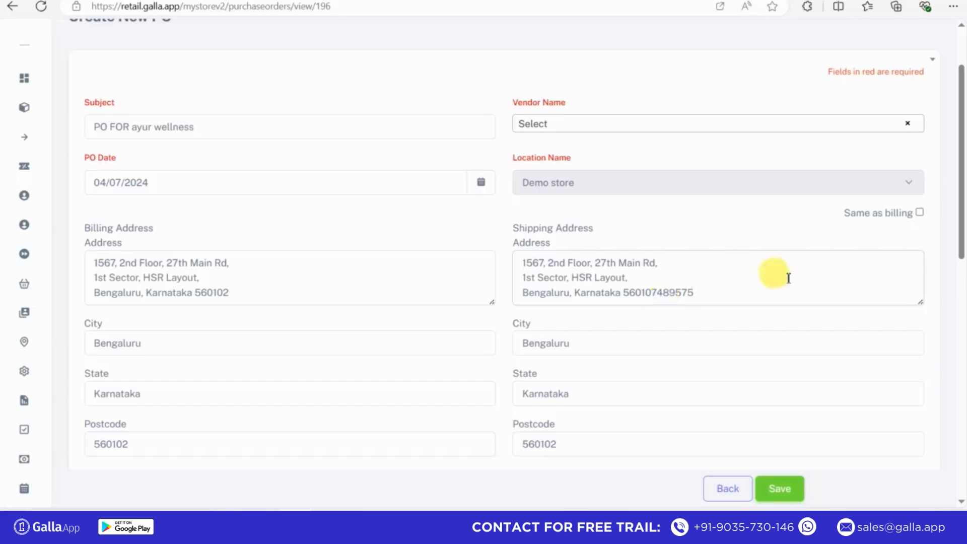
pyautogui.moveTo(961, 171); pyautogui.dragTo(960, 410)
pyautogui.click(792, 499)
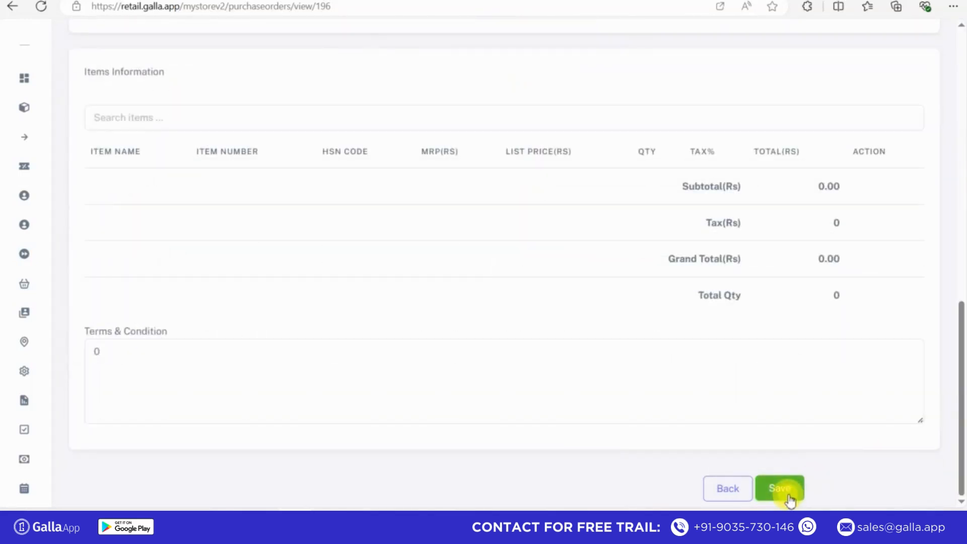
pyautogui.click(588, 82)
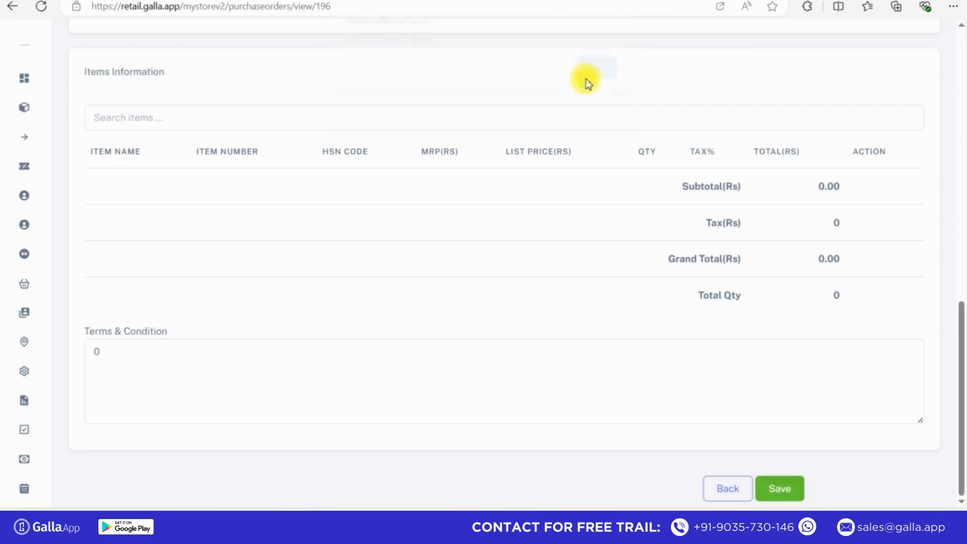
pyautogui.moveTo(960, 330); pyautogui.dragTo(893, 44)
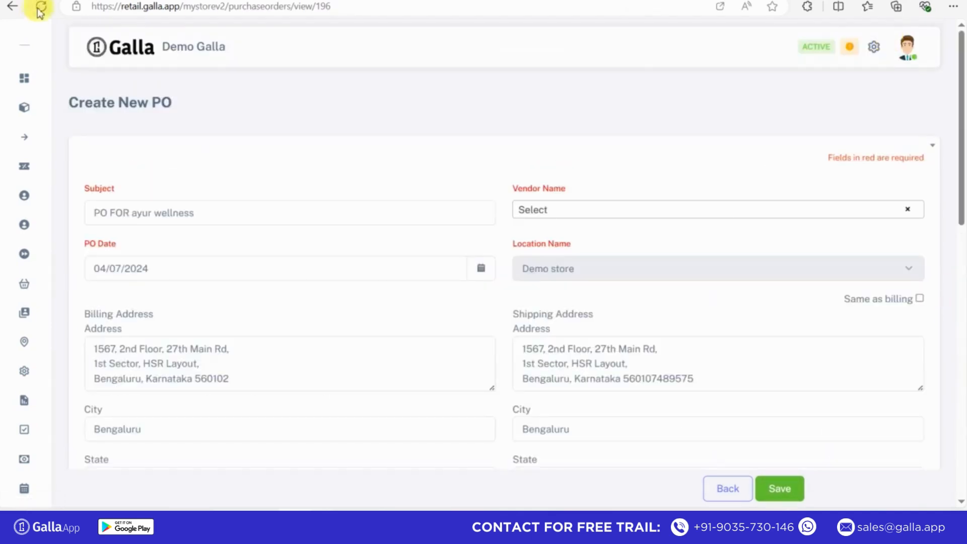
pyautogui.click(21, 11)
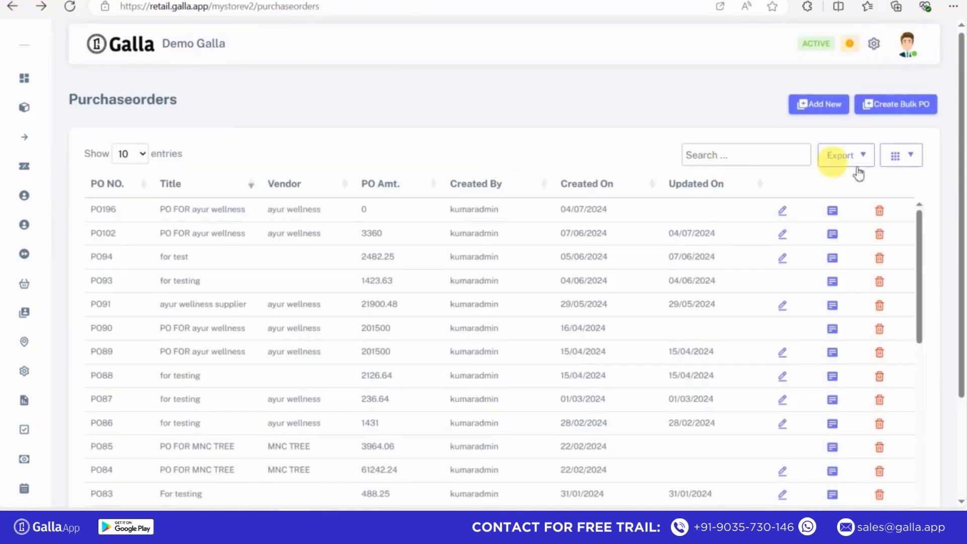
# Step: Open the information view of the ayur wellness purchase order dated 07/06/2024 and review its invoice details, addresses, items and available actions
pyautogui.click(833, 212)
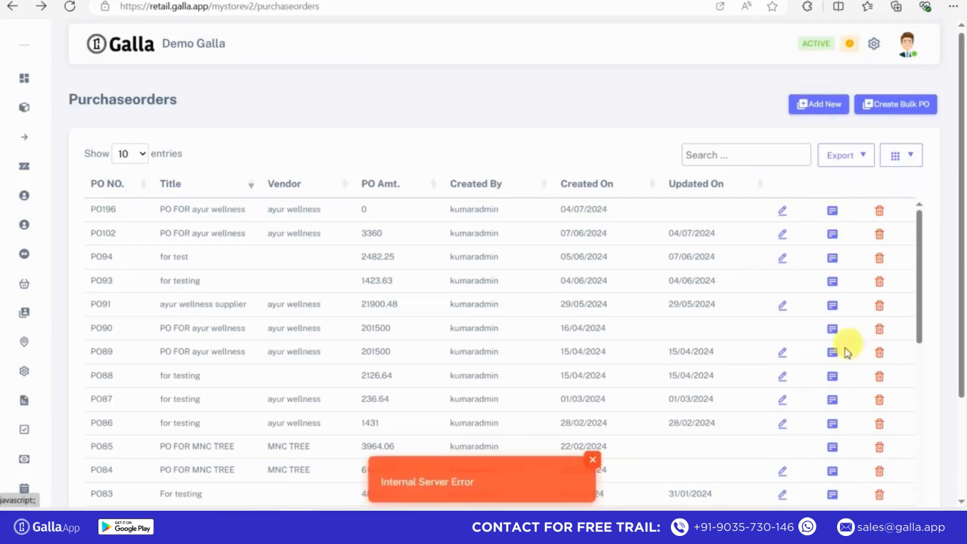
pyautogui.click(594, 466)
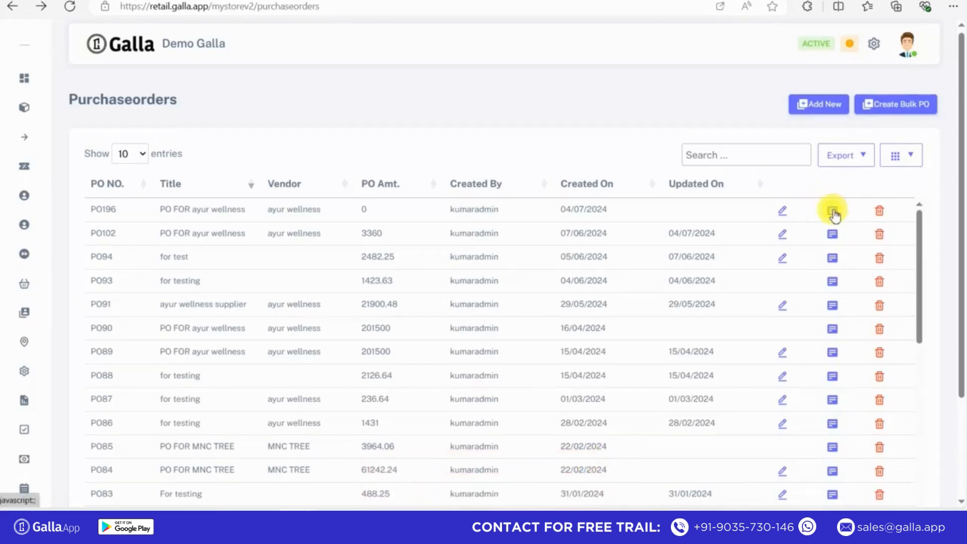
pyautogui.click(833, 212)
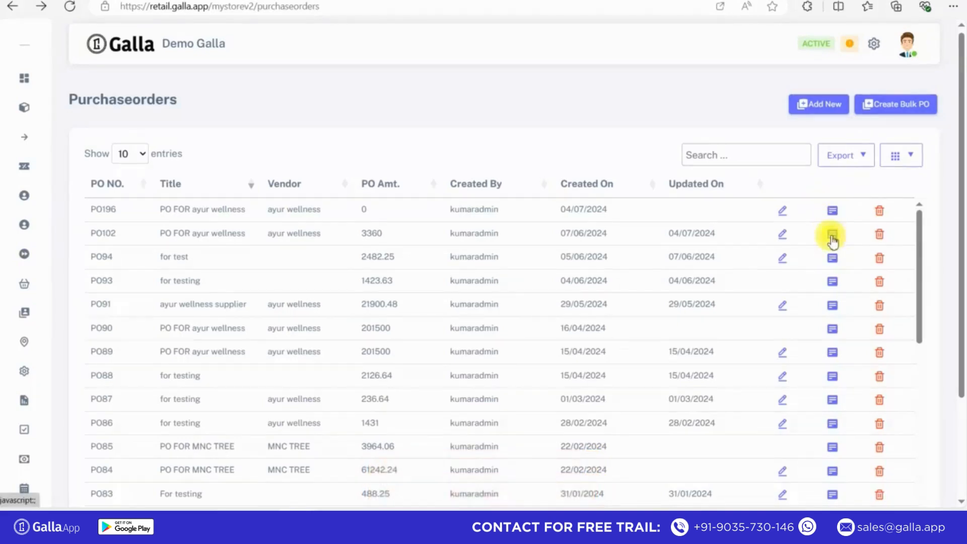
pyautogui.click(833, 236)
pyautogui.scroll(-3, 951, 133)
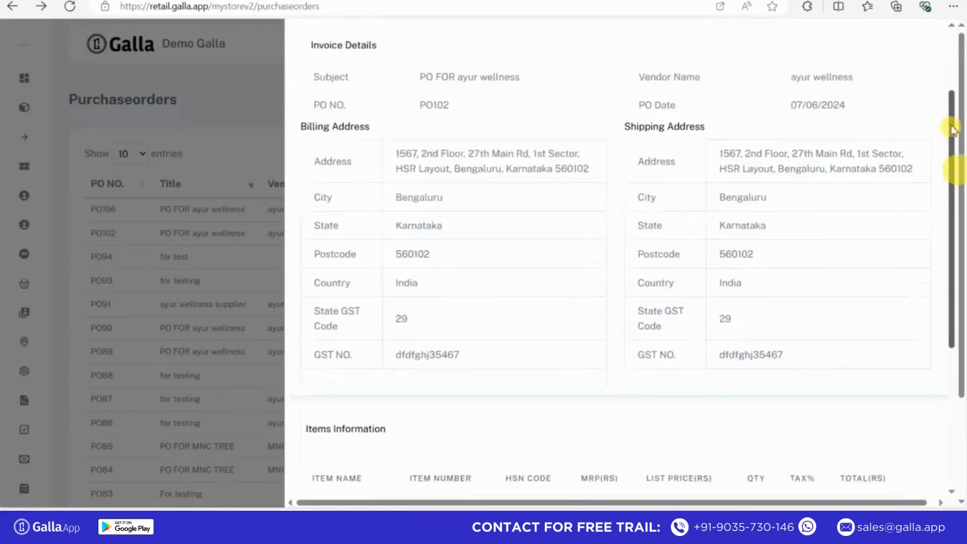
pyautogui.scroll(3, 952, 130)
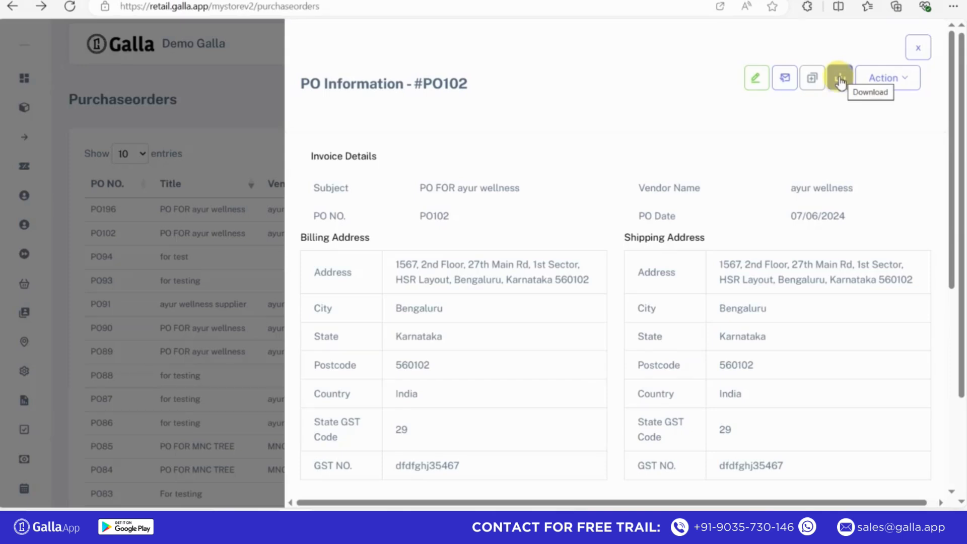
pyautogui.click(783, 84)
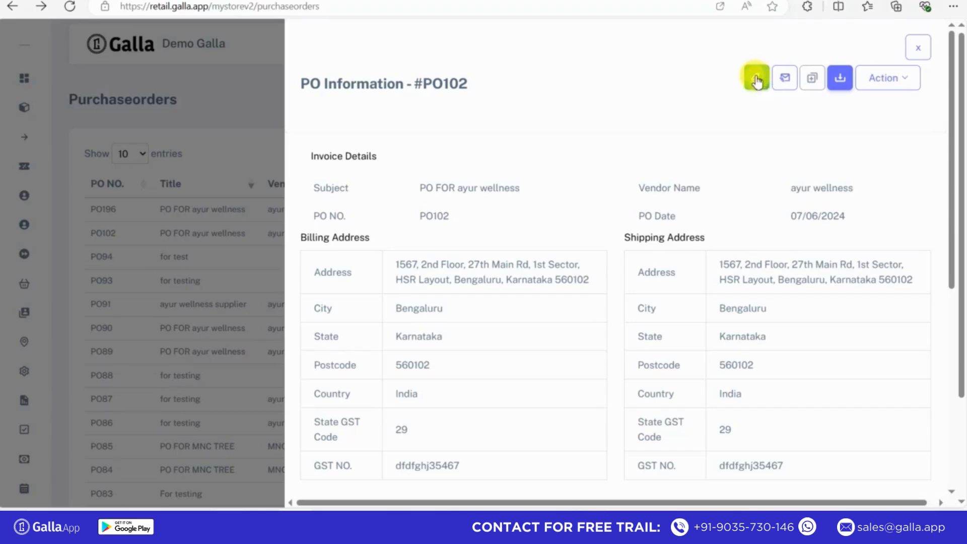
# Step: Edit the ayur wellness purchase order dated 07/06/2024, changing the postal code in its shipping address text, and save it
pyautogui.click(757, 79)
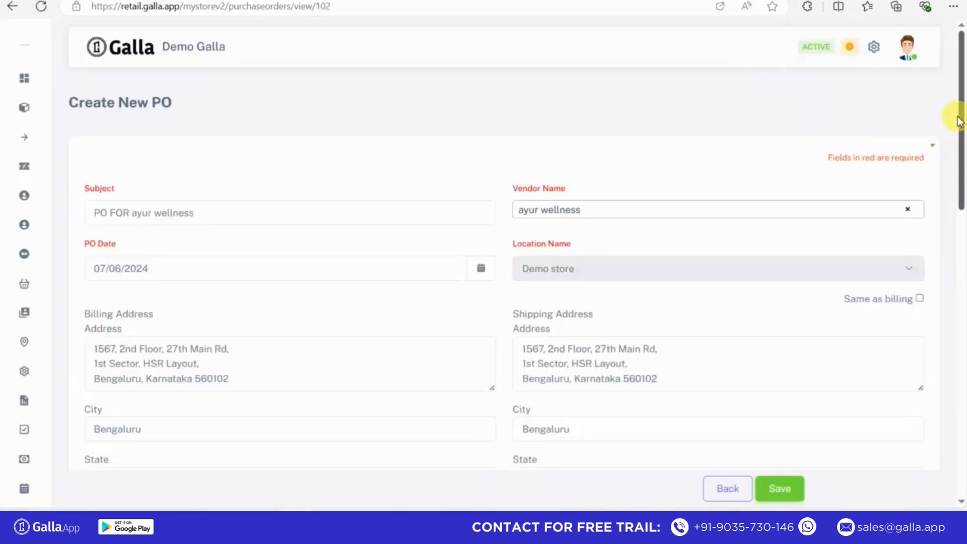
pyautogui.moveTo(959, 120); pyautogui.dragTo(952, 194)
pyautogui.click(682, 166)
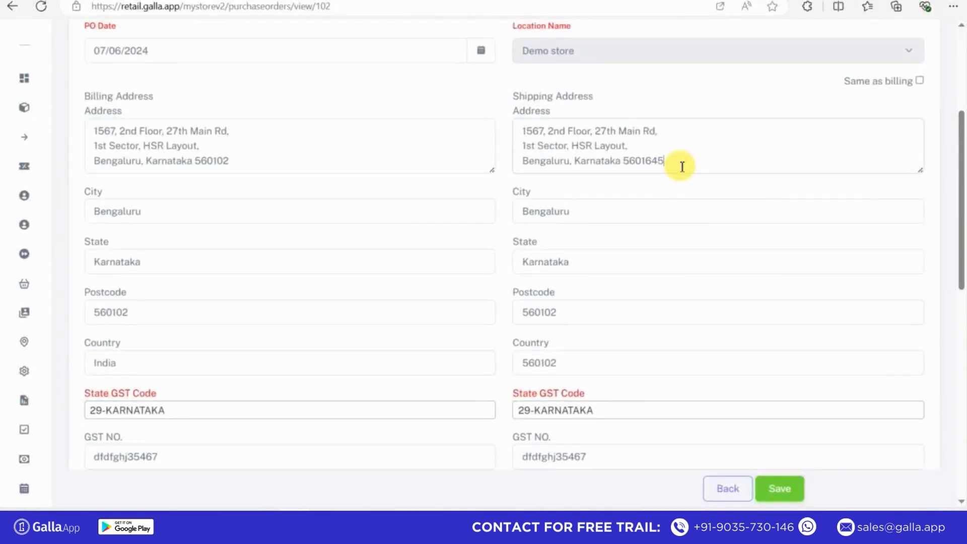
pyautogui.click(790, 491)
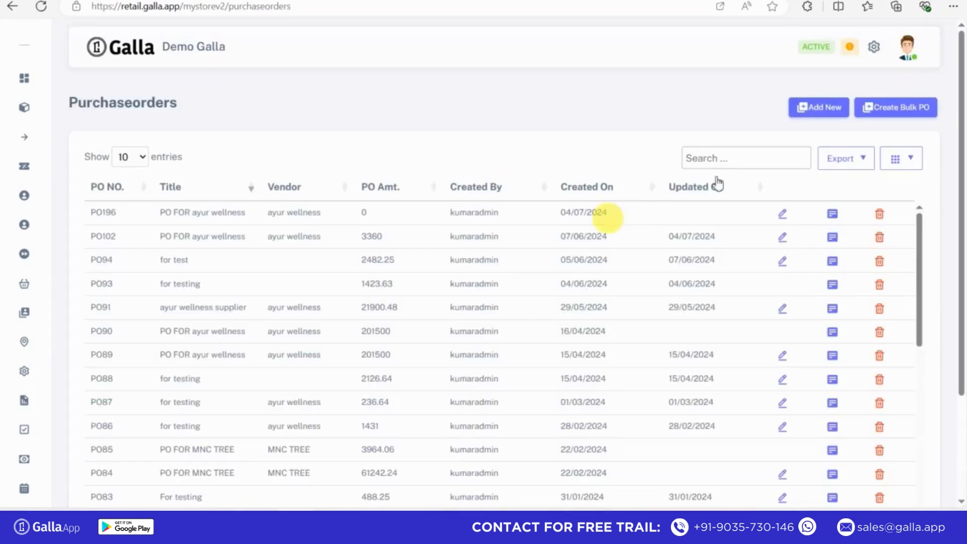
# Step: Check the addresses and the additional actions in the information view of the purchase order dated 07/06/2024, and close the view
pyautogui.click(833, 215)
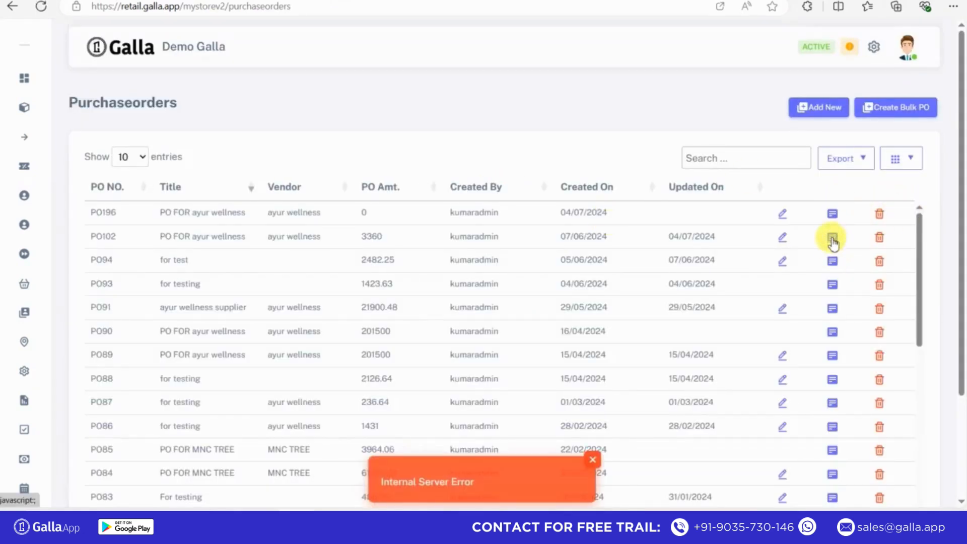
pyautogui.click(833, 238)
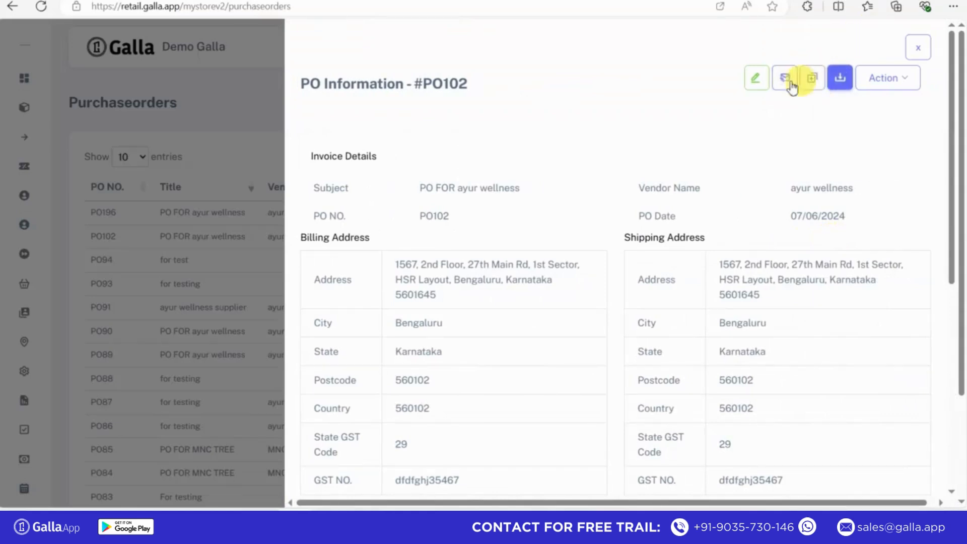
pyautogui.click(892, 80)
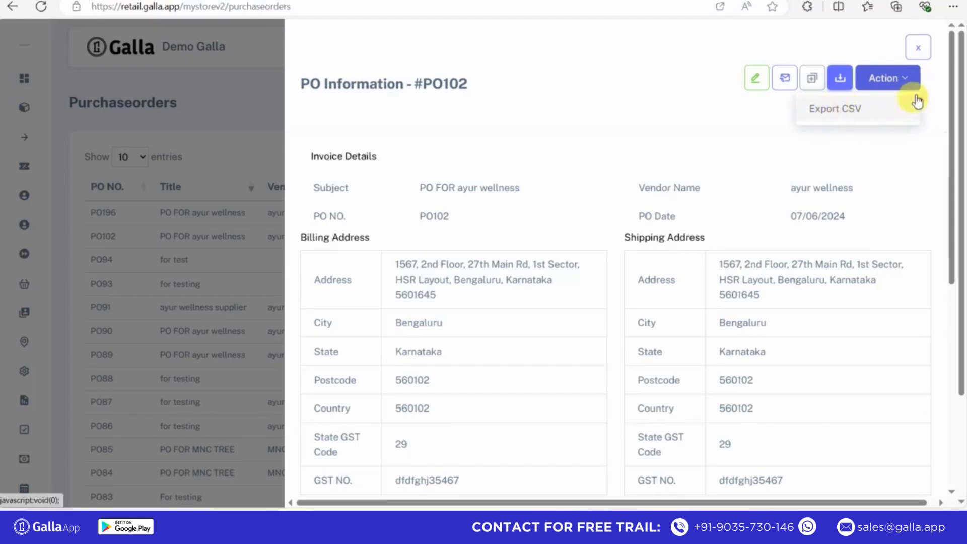
pyautogui.click(916, 52)
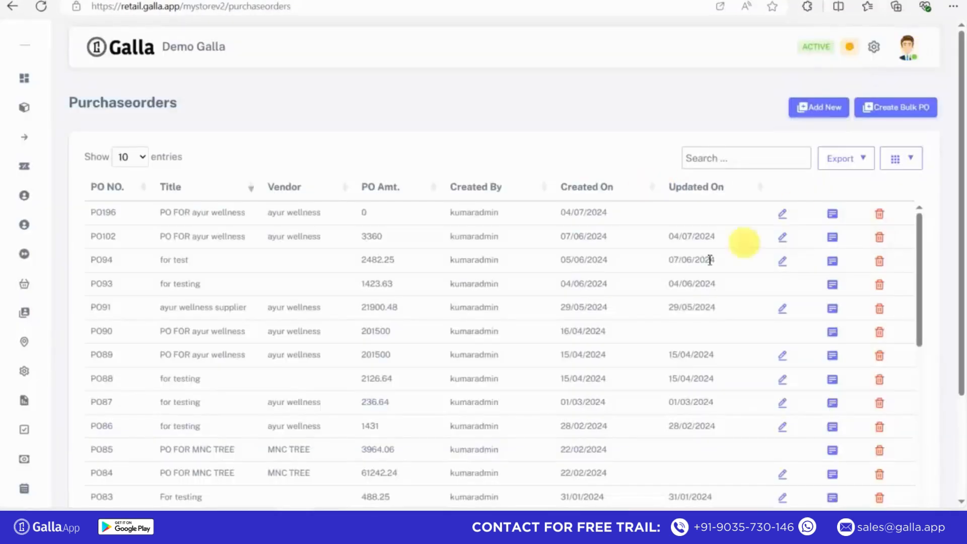
# Step: Reopen the 07/06/2024 ayur wellness purchase order for editing, review its address and GST fields, and save it
pyautogui.click(782, 242)
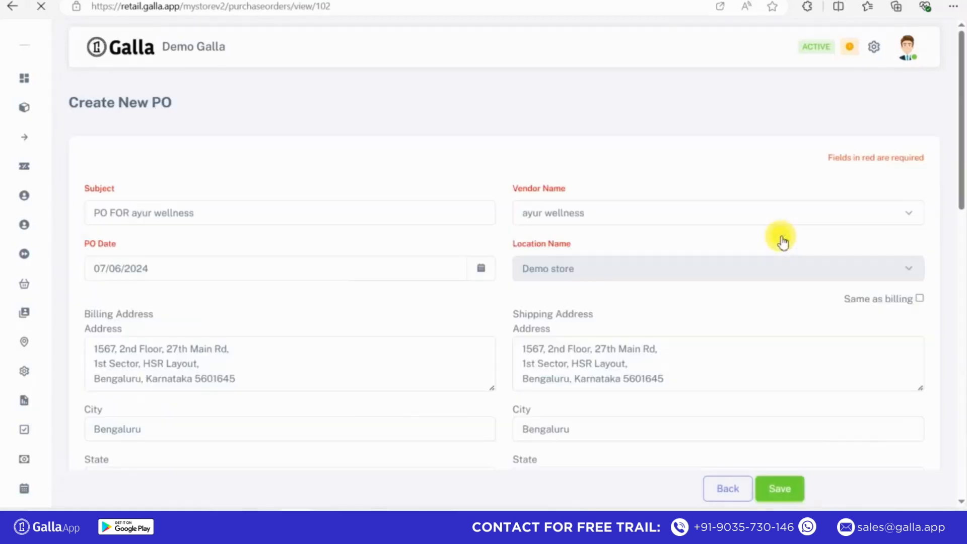
pyautogui.scroll(-8, 957, 159)
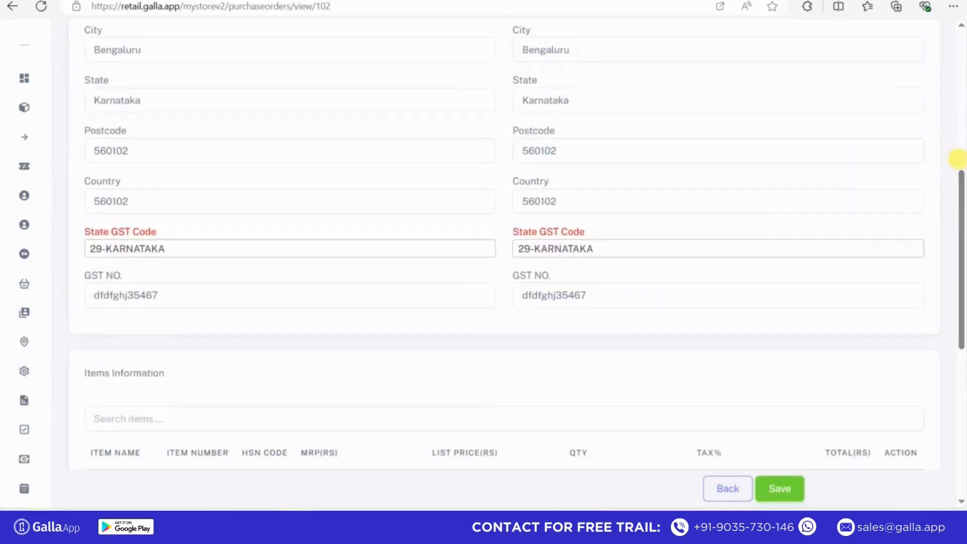
pyautogui.scroll(6, 961, 291)
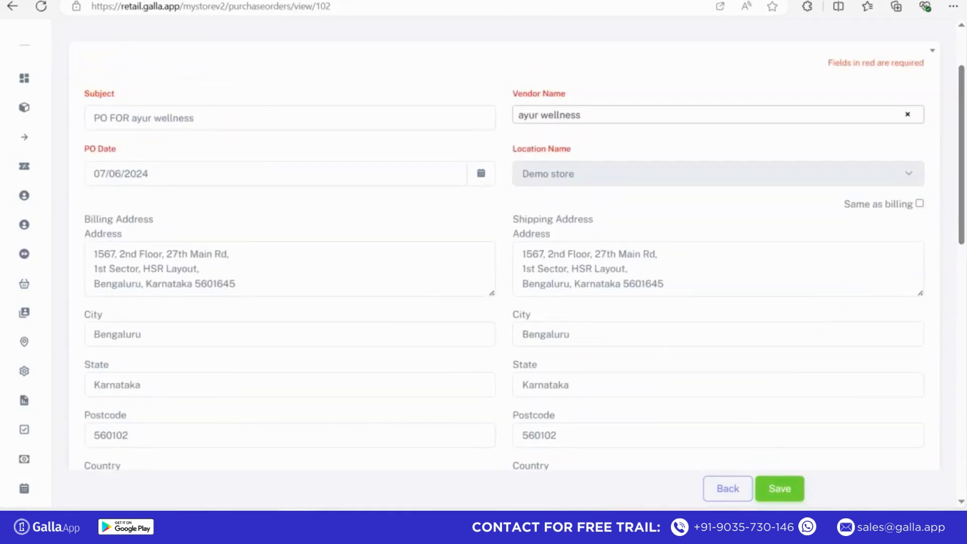
pyautogui.click(781, 491)
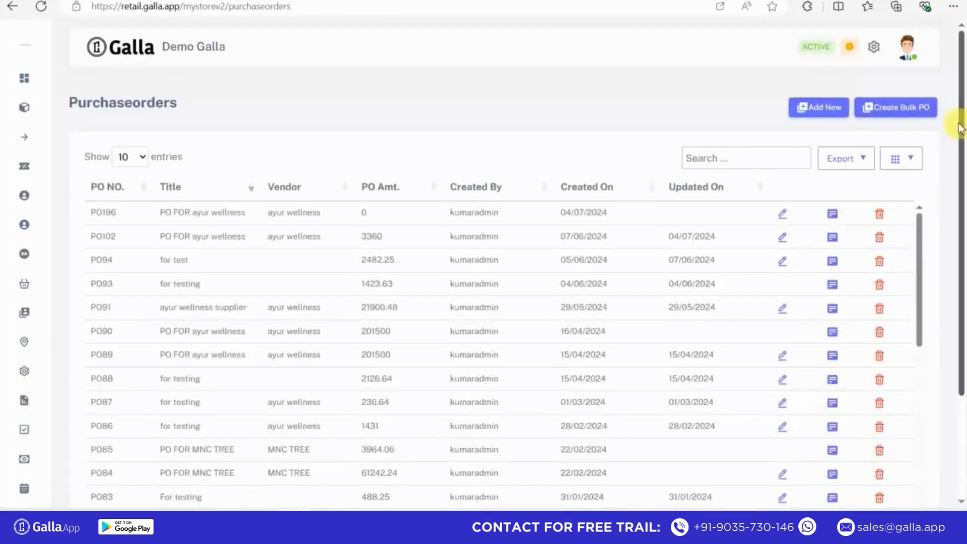
pyautogui.scroll(-3, 957, 124)
pyautogui.scroll(3, 954, 132)
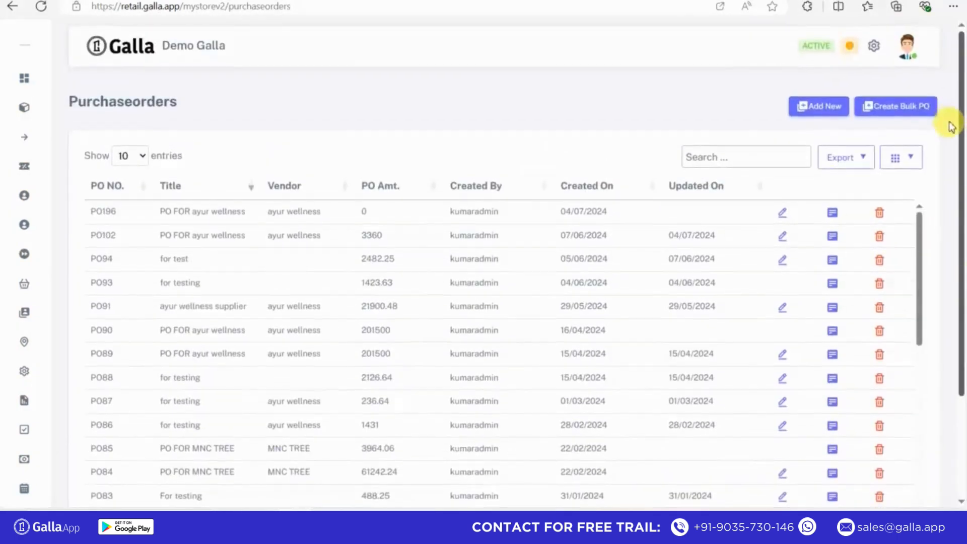